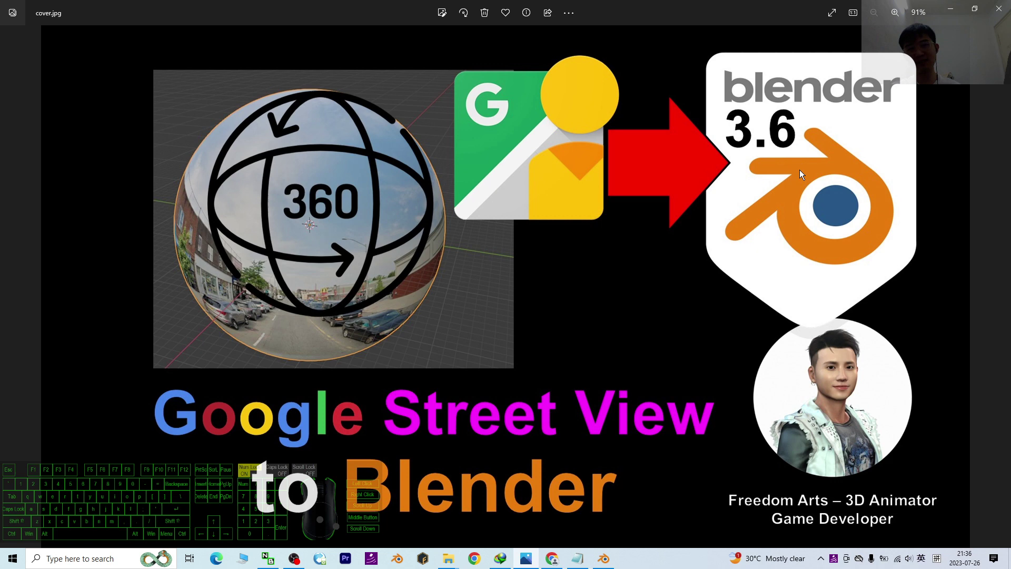
Step: Switch from the cover.jpg preview in Photos to the open Blender window
click(603, 559)
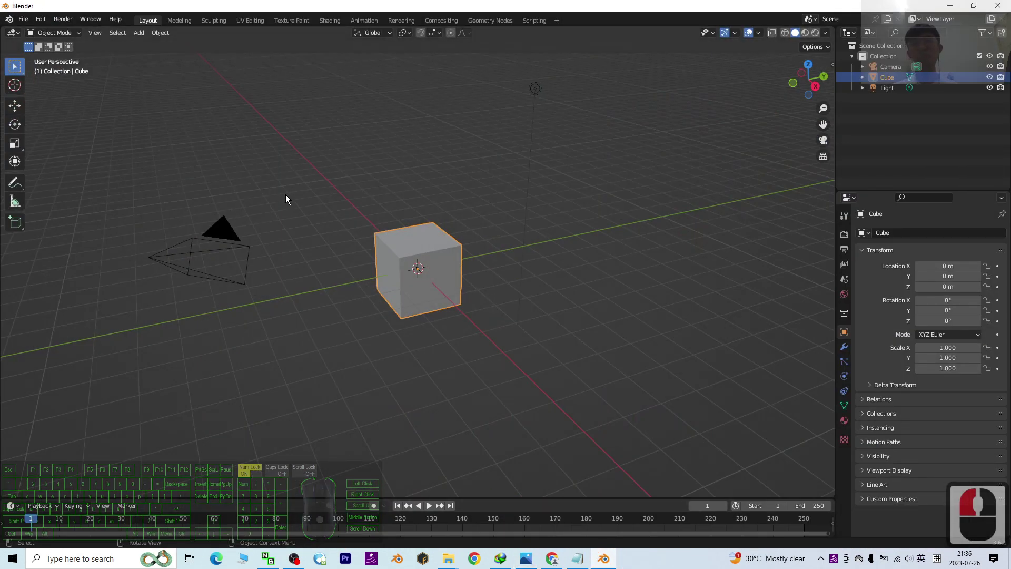
Step: Deselect the default cube in the viewport and bring up the Windows search panel
click(639, 241)
click(301, 151)
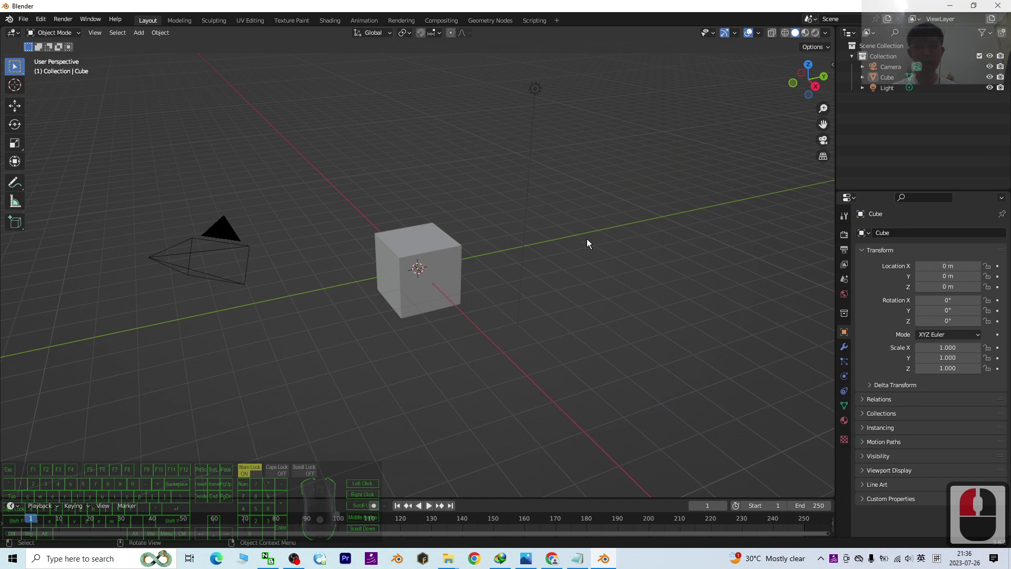
click(688, 313)
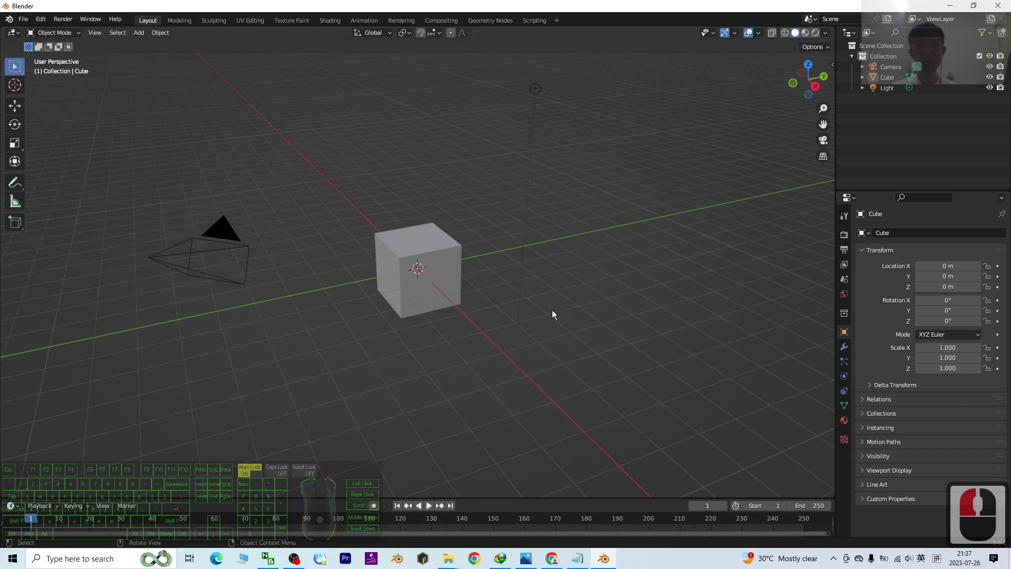
click(90, 562)
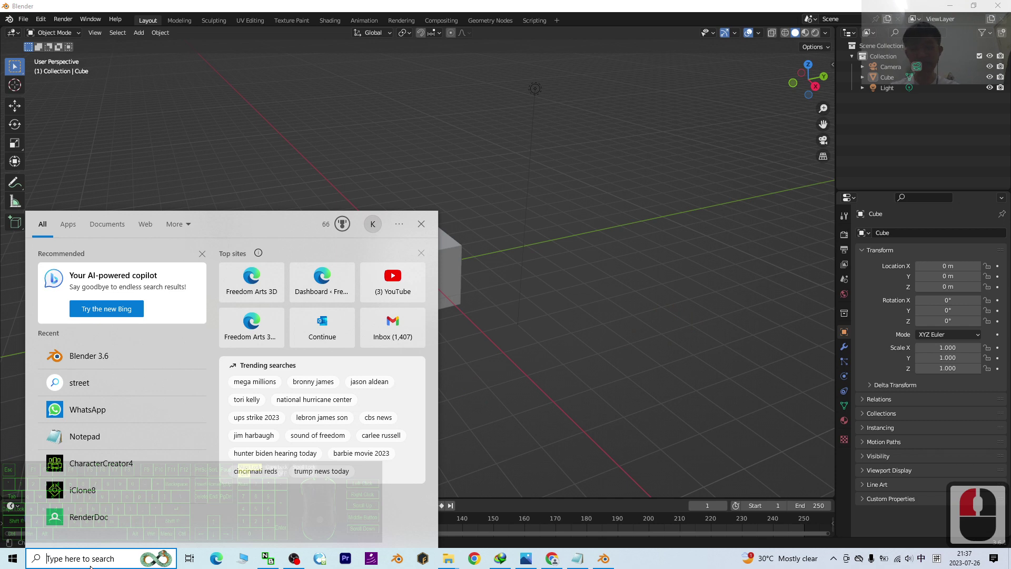
Step: Launch Street View Download 360 by searching 'street' and move its window up-left over Blender
text(stree)
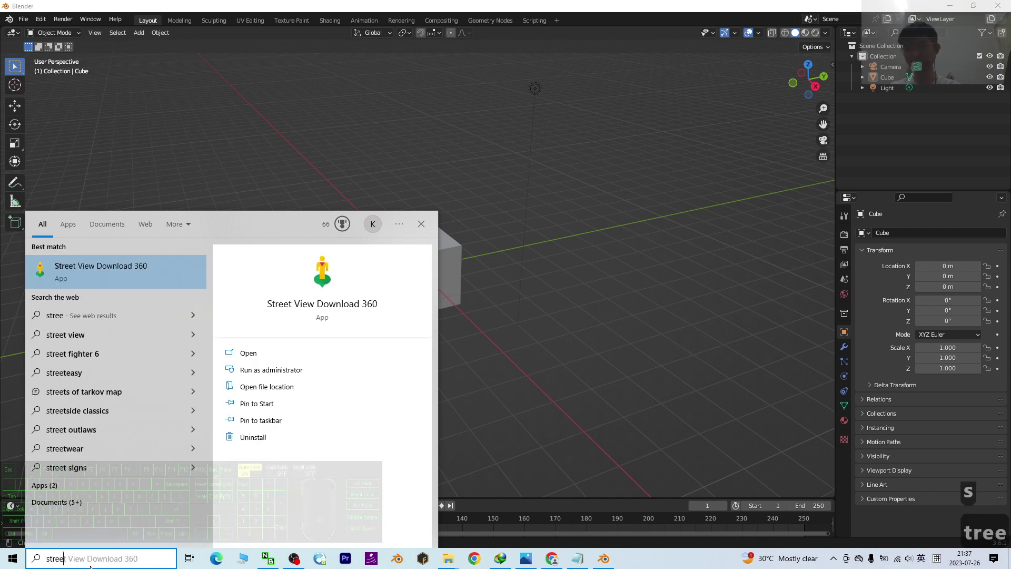
text(t)
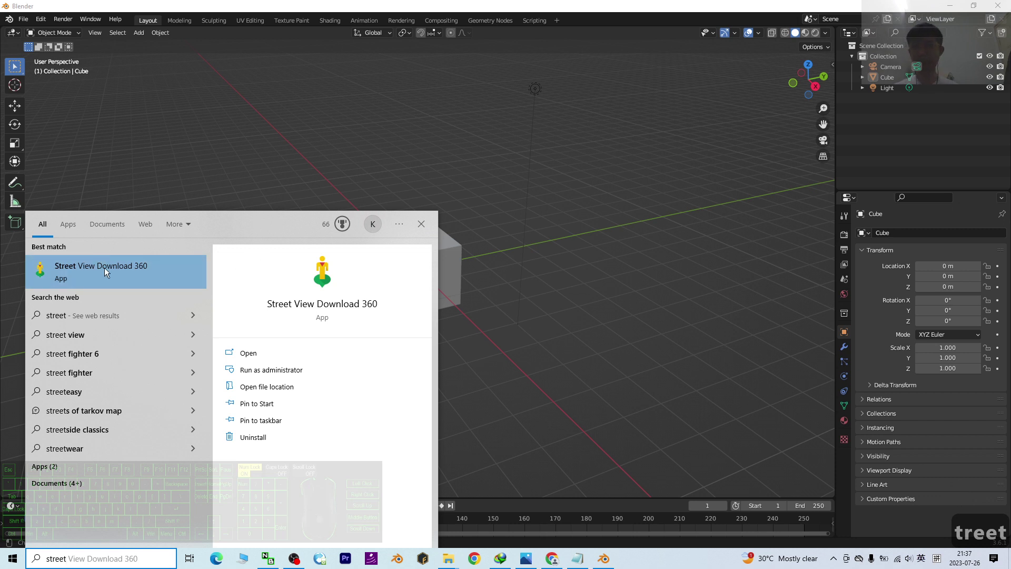
click(87, 268)
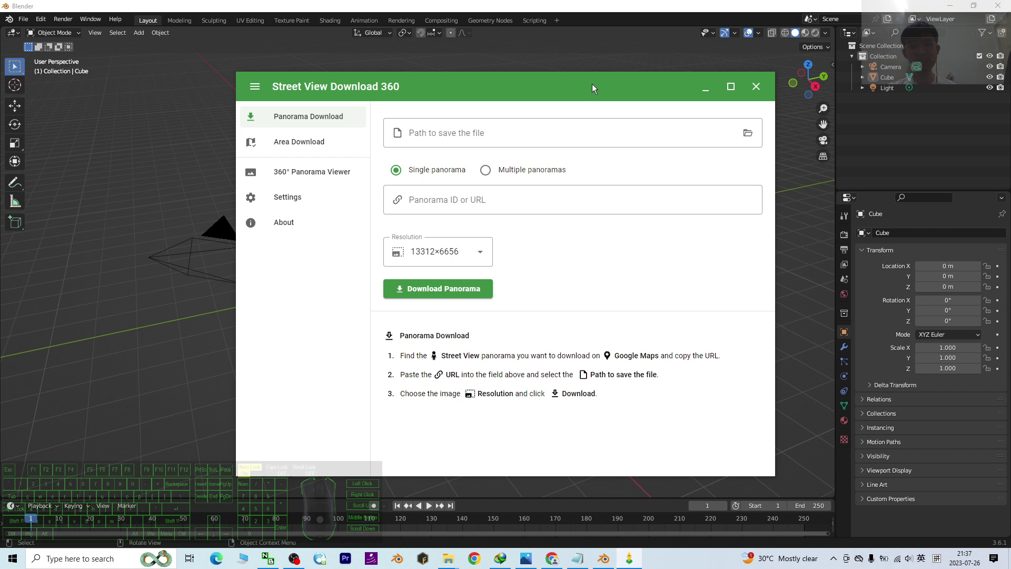
drag(592, 84, 549, 74)
click(481, 133)
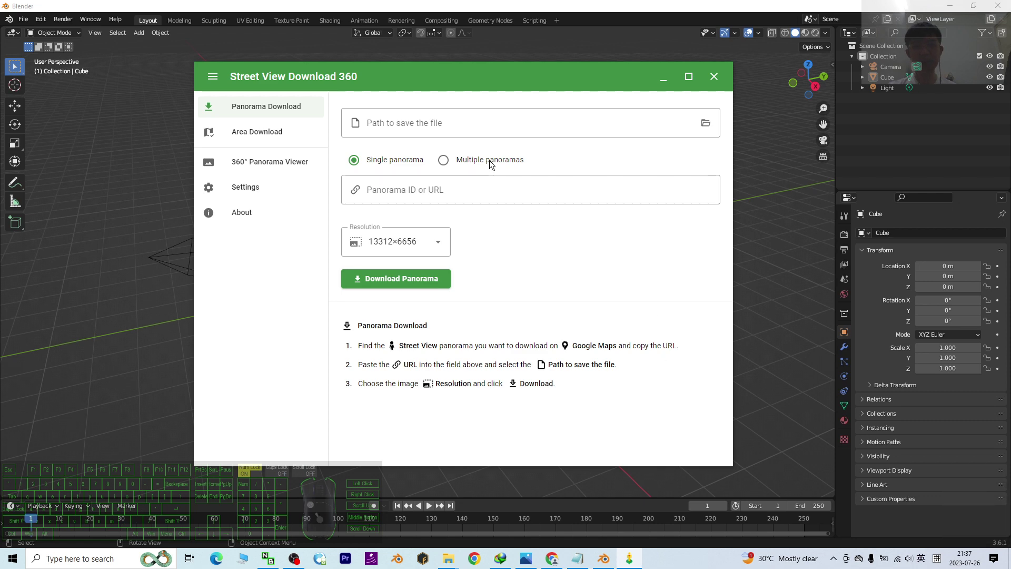
Step: Load maps.google.com in a new browser tab
click(551, 558)
click(327, 148)
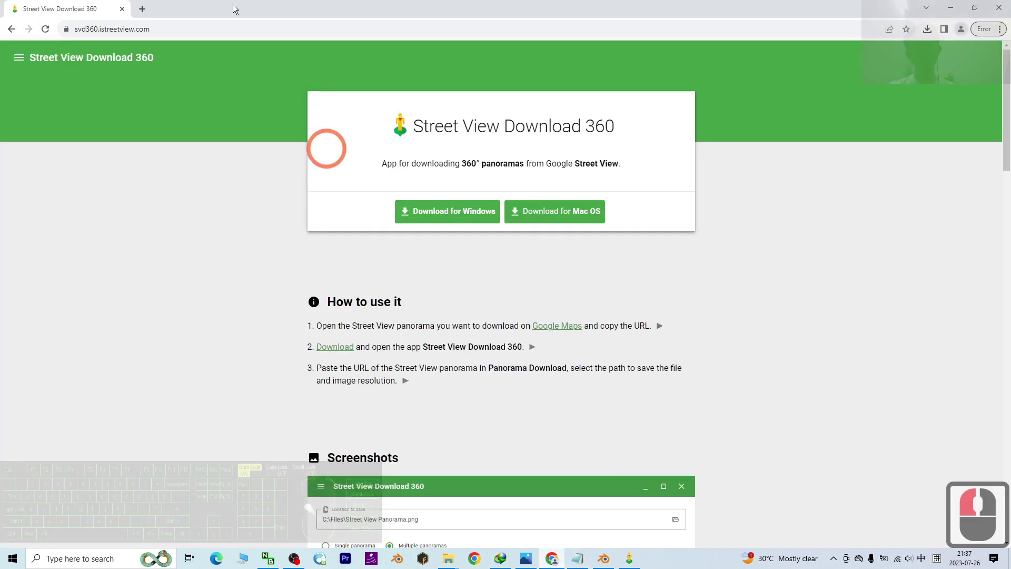
click(144, 9)
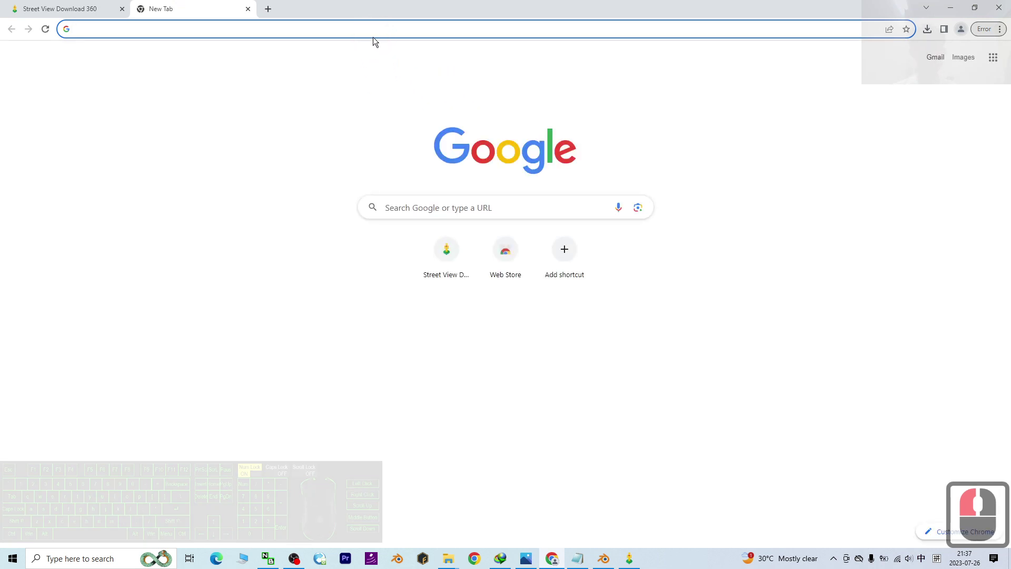
text(maps)
key(shift)
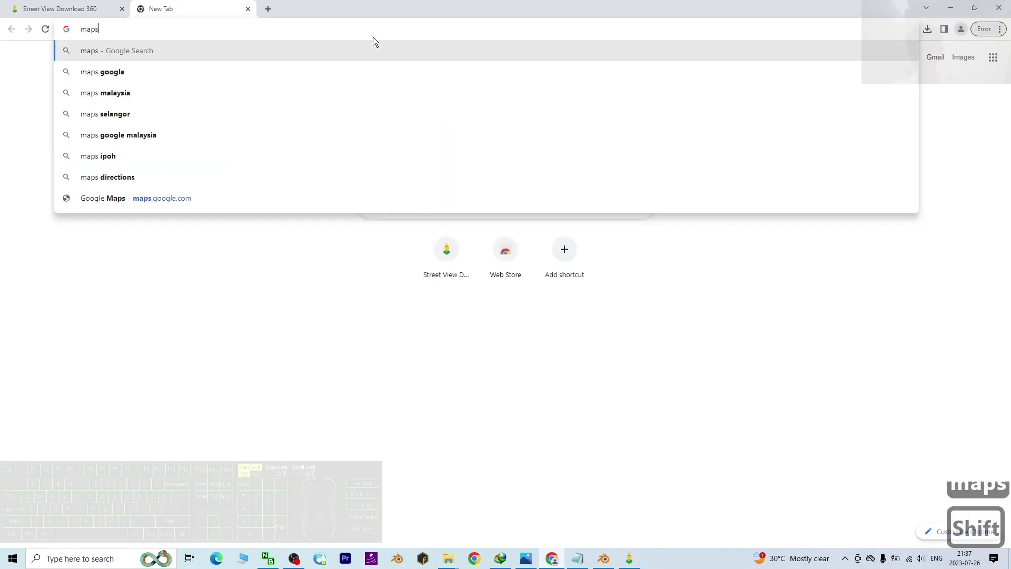
text(.google.com)
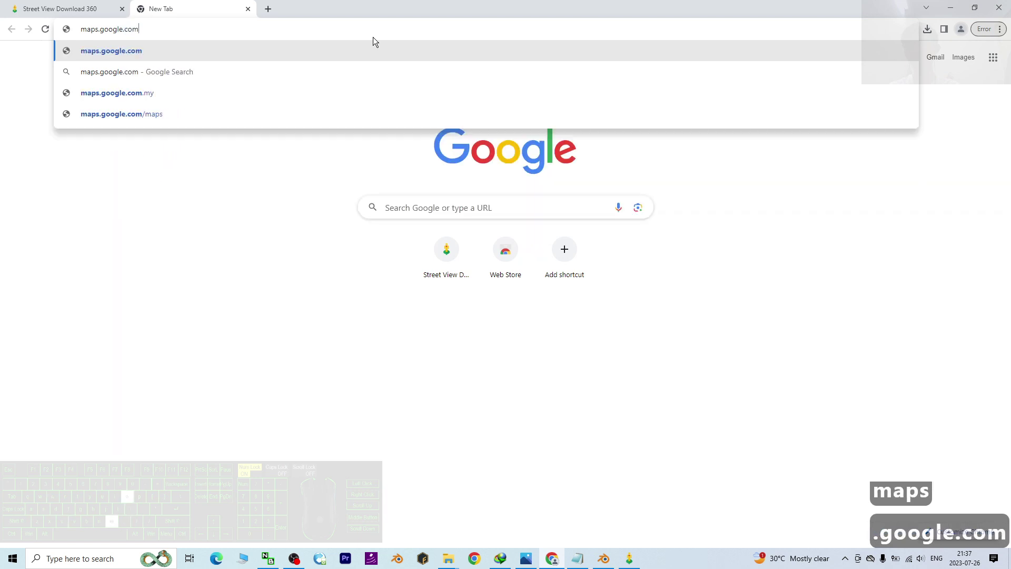
key(Return)
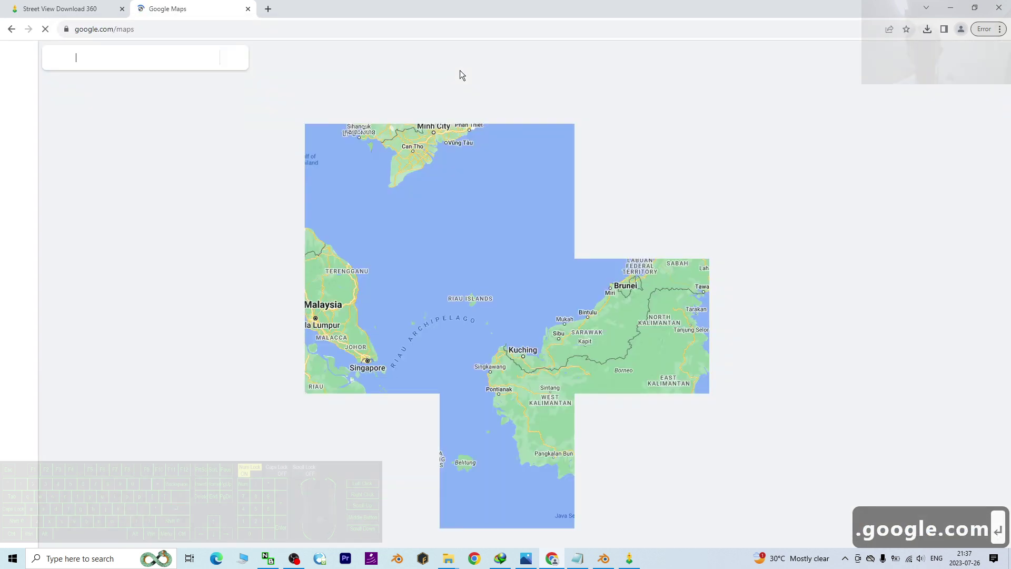
Step: Pan and zoom the map to Singapore and drop a pin at Block 125, Lor Ah Soo
scroll(592, 191, down, 8)
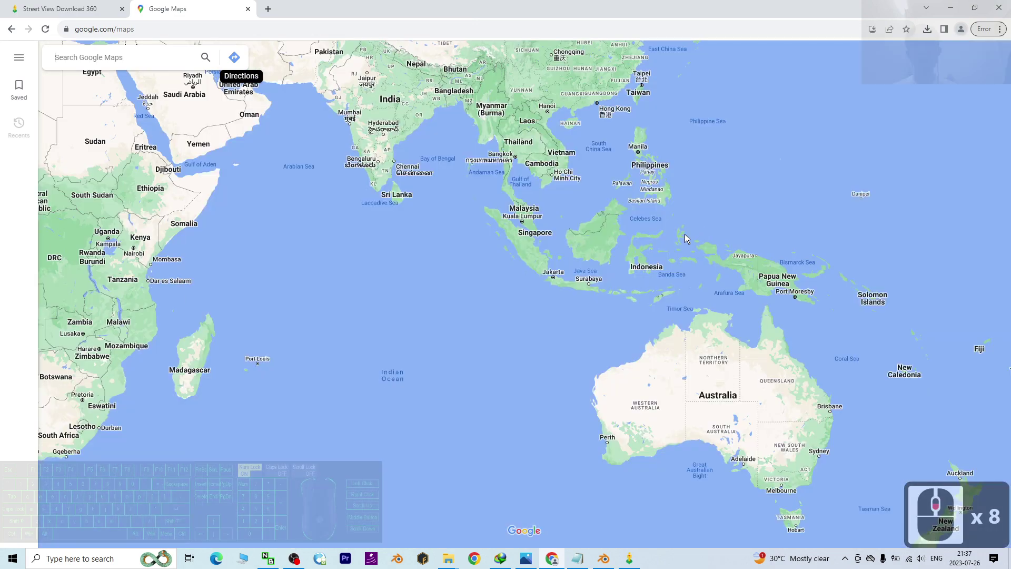
drag(303, 256, 401, 317)
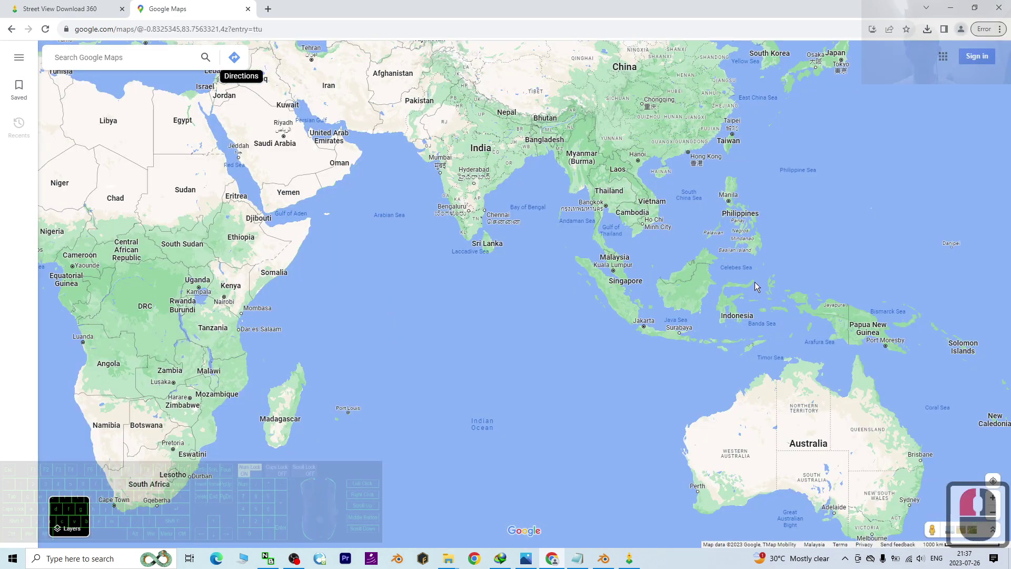
drag(714, 266, 535, 260)
scroll(487, 308, up, 18)
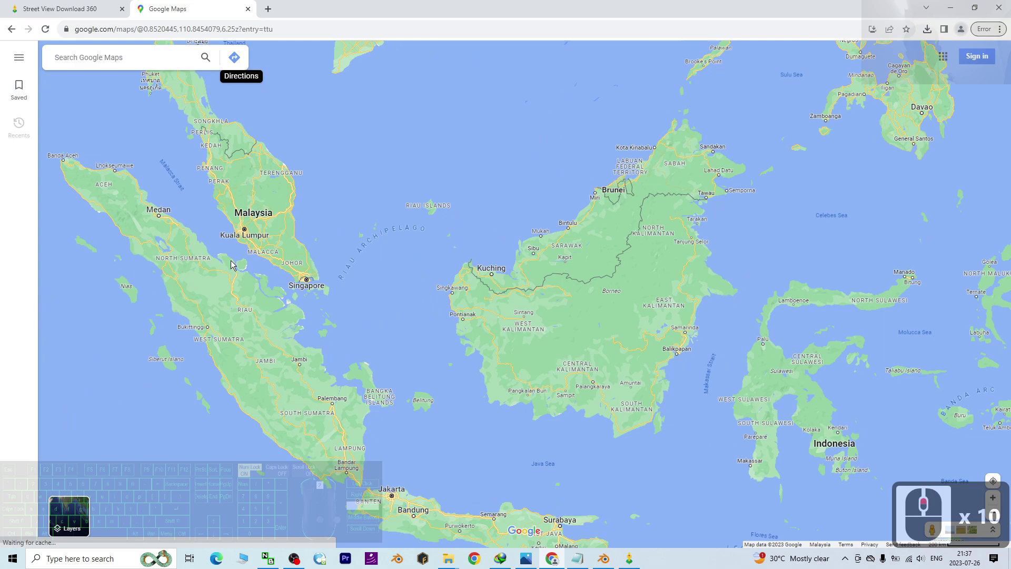
scroll(671, 425, up, 10)
scroll(569, 311, up, 9)
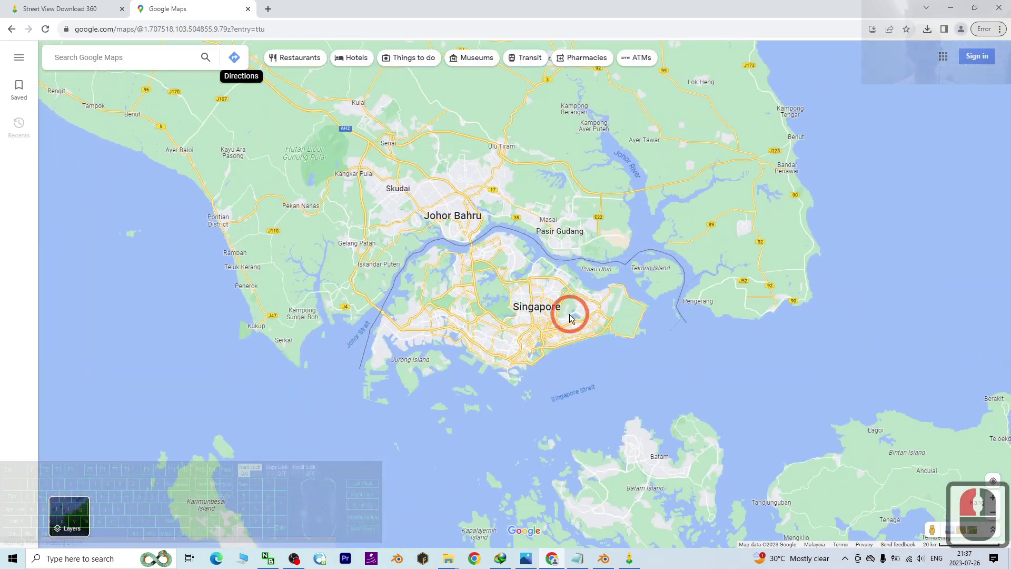
scroll(496, 261, up, 12)
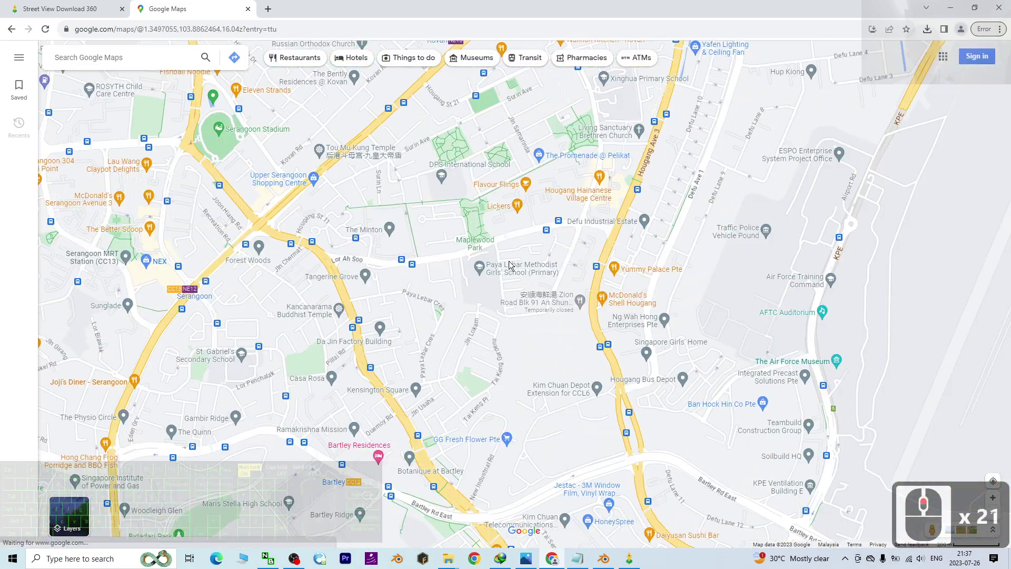
click(519, 240)
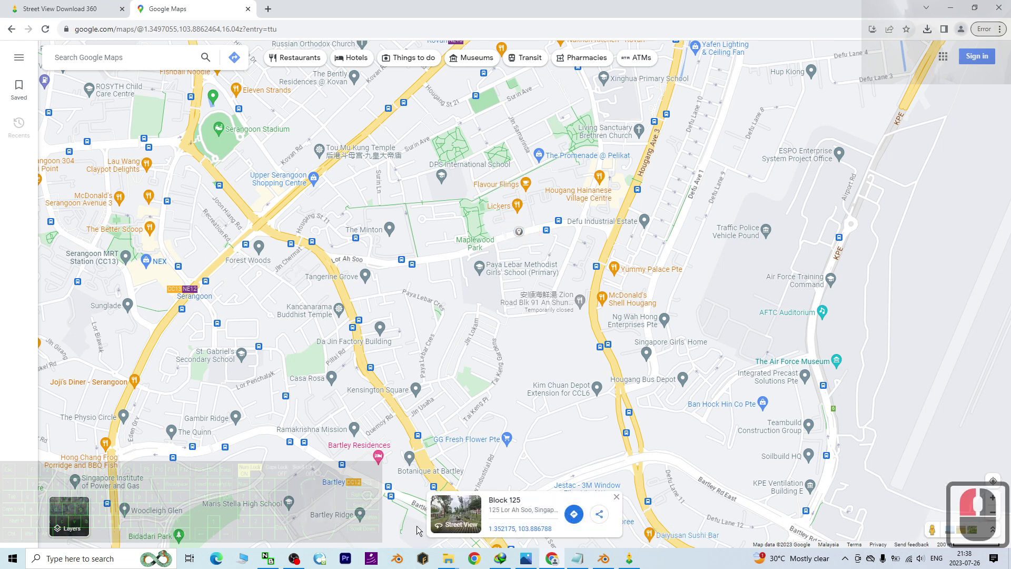
click(458, 506)
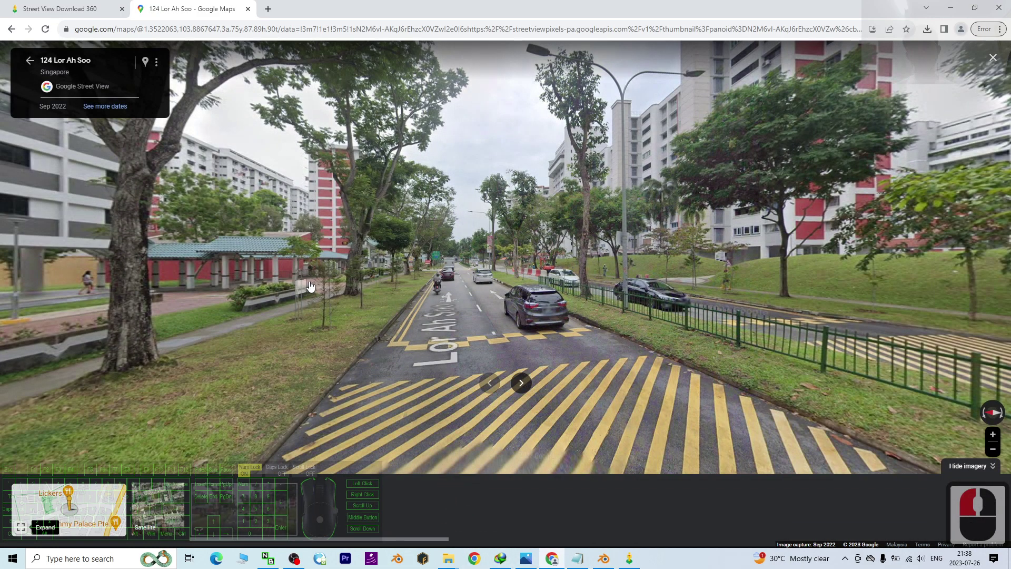
drag(309, 286, 688, 260)
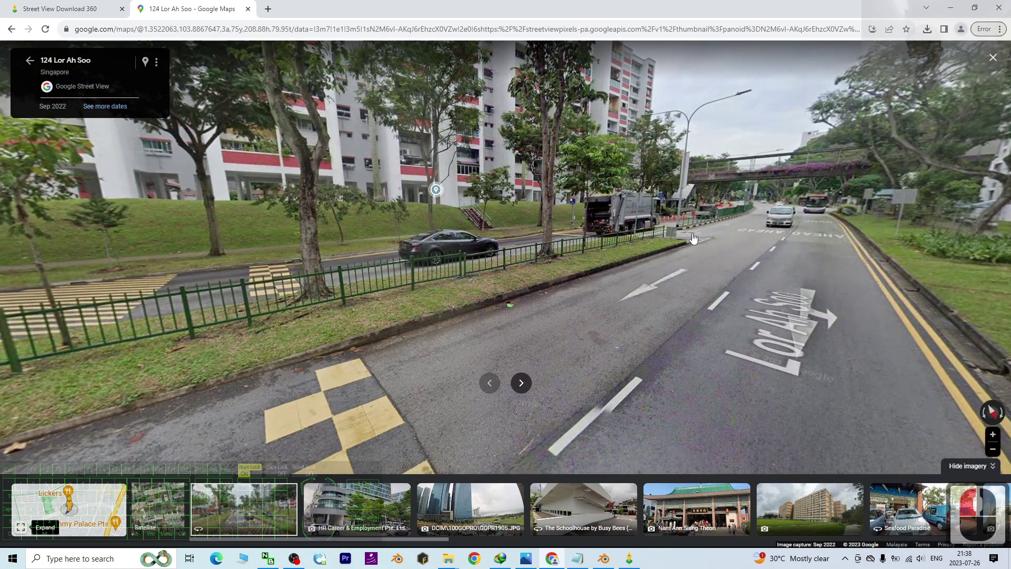
click(521, 29)
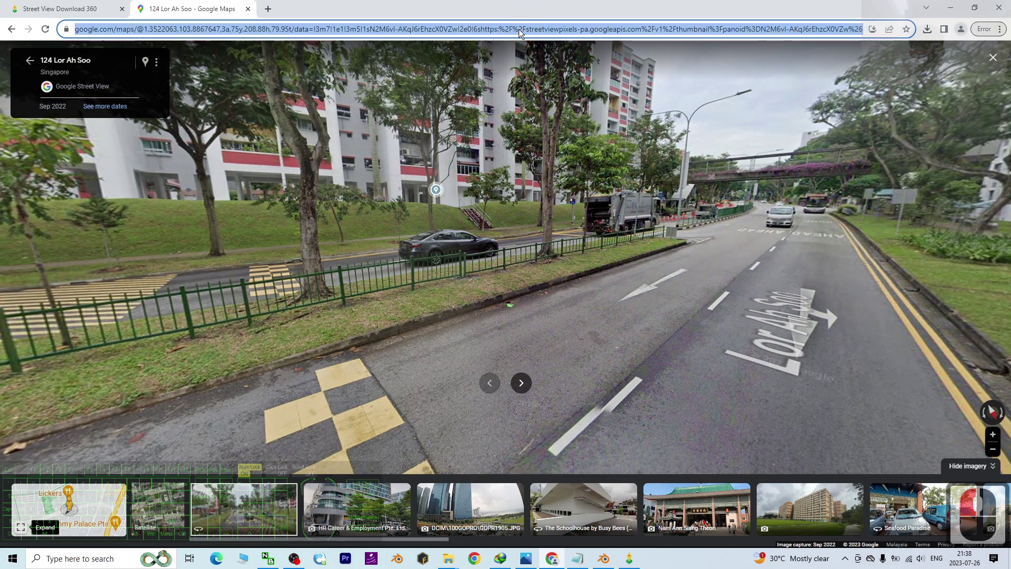
key(ctrl+c)
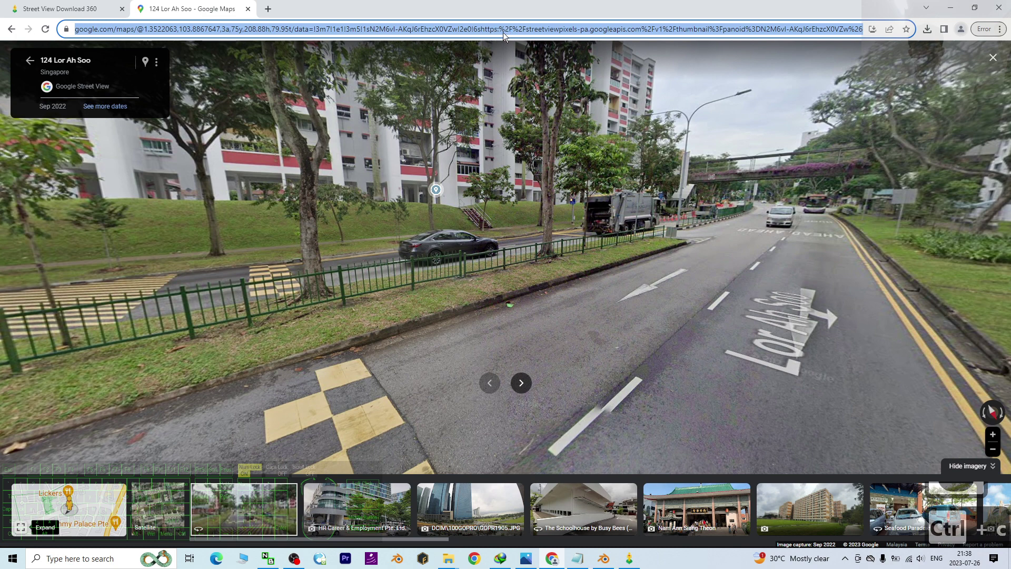
Step: Paste the copied Street View link into the Panorama ID or URL field of Street View Download 360
click(629, 558)
click(325, 153)
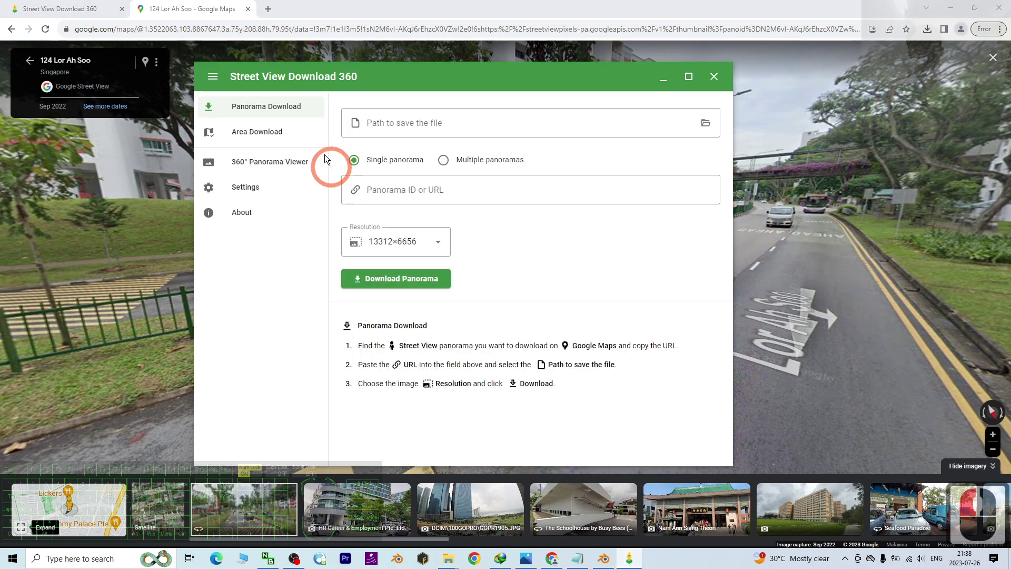
click(411, 188)
key(ctrl+v)
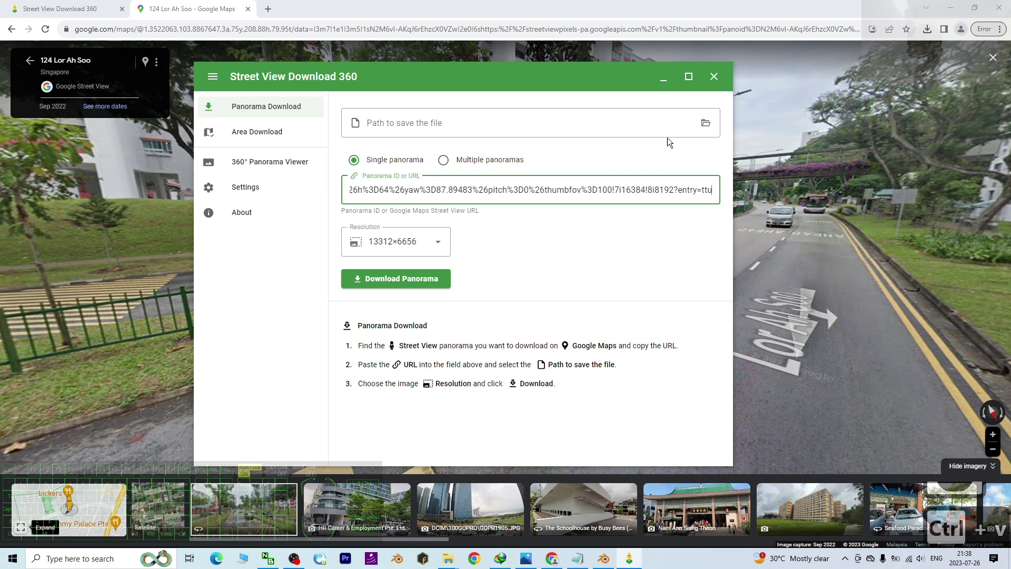
Step: Set the save path to Desktop\Street View 360.jpg
click(706, 125)
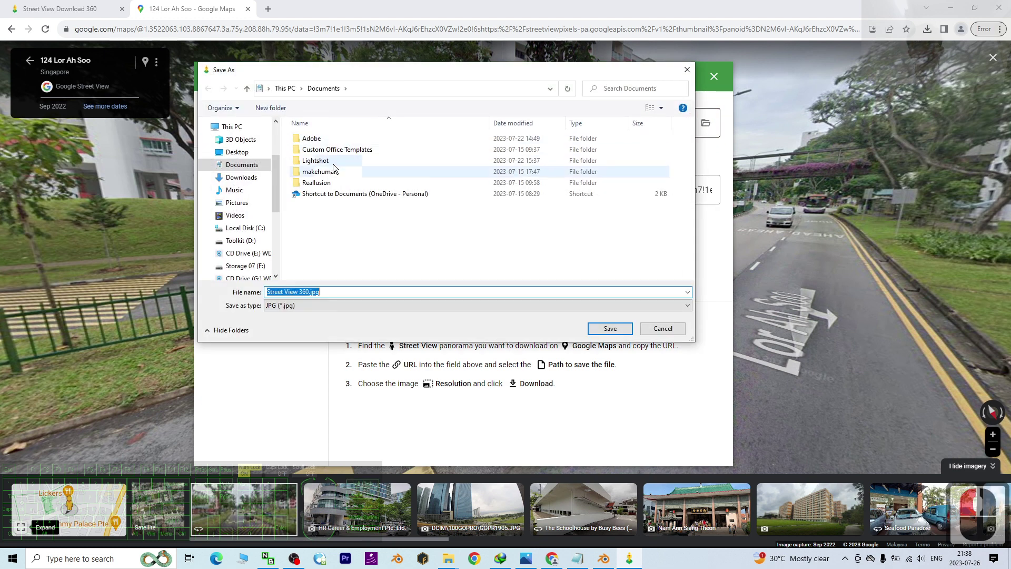
click(257, 152)
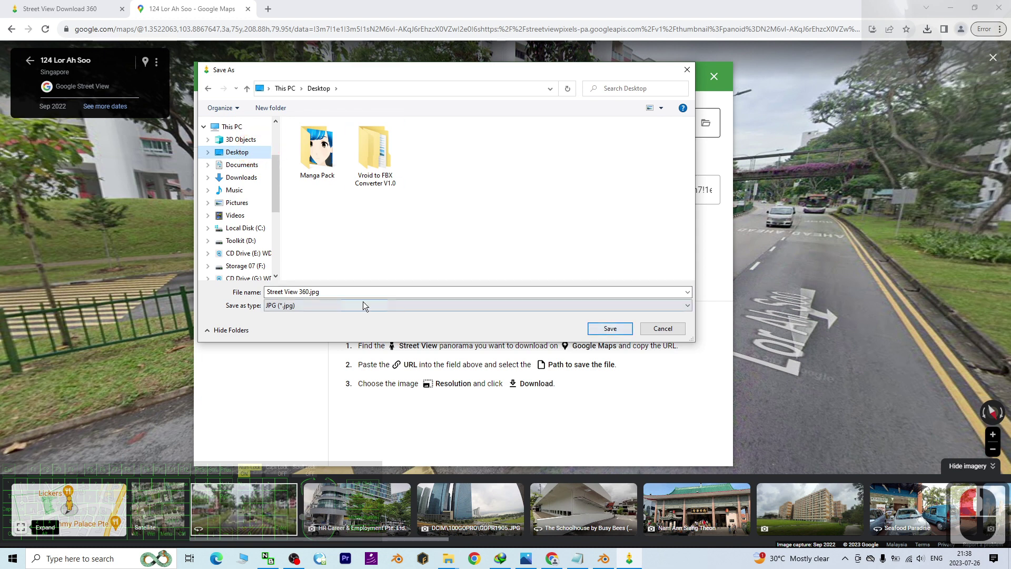
click(320, 292)
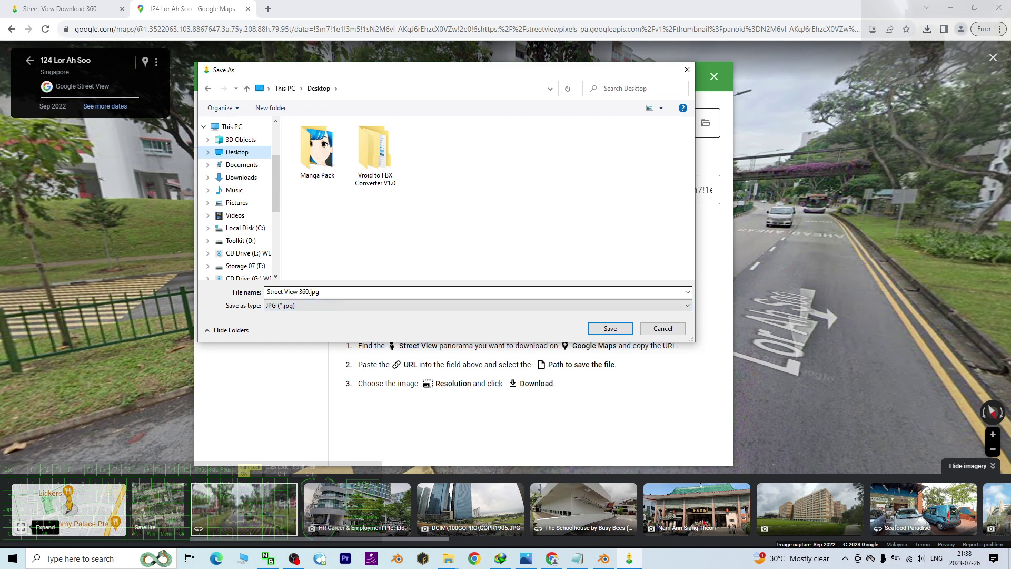
click(616, 328)
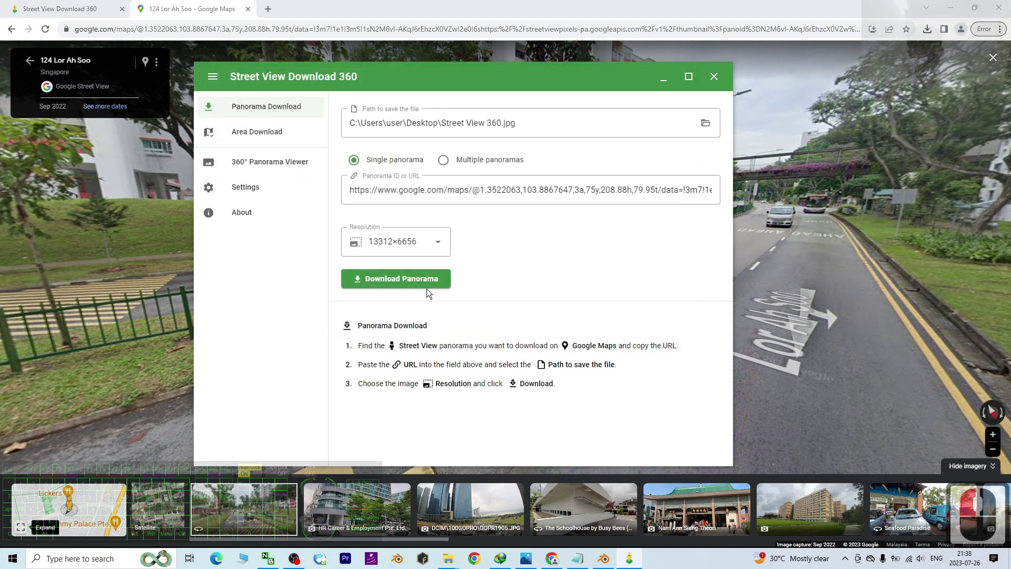
Step: Download the 13312×6656 panorama, check the preview, and minimize the downloader
click(407, 283)
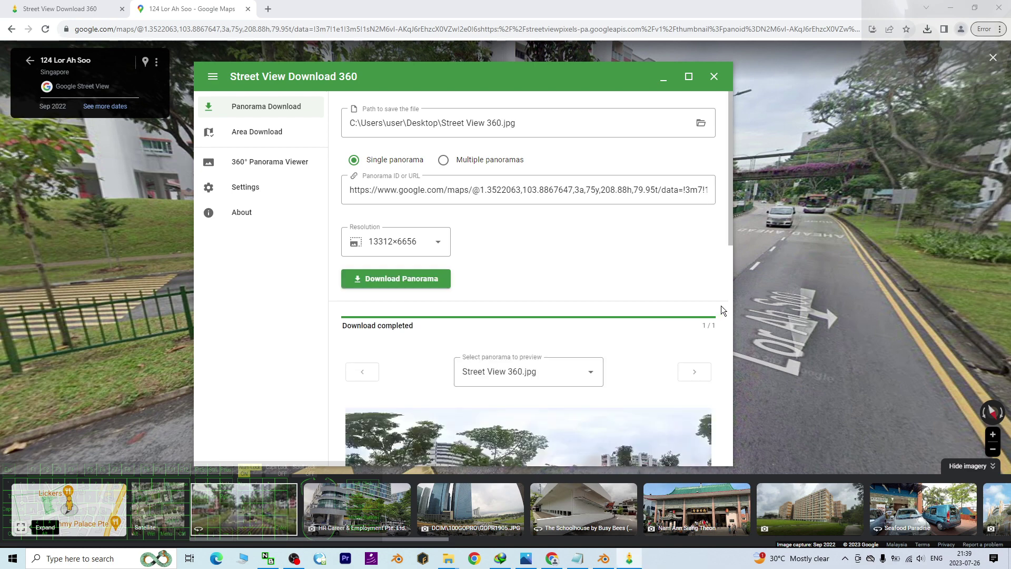
scroll(719, 303, down, 5)
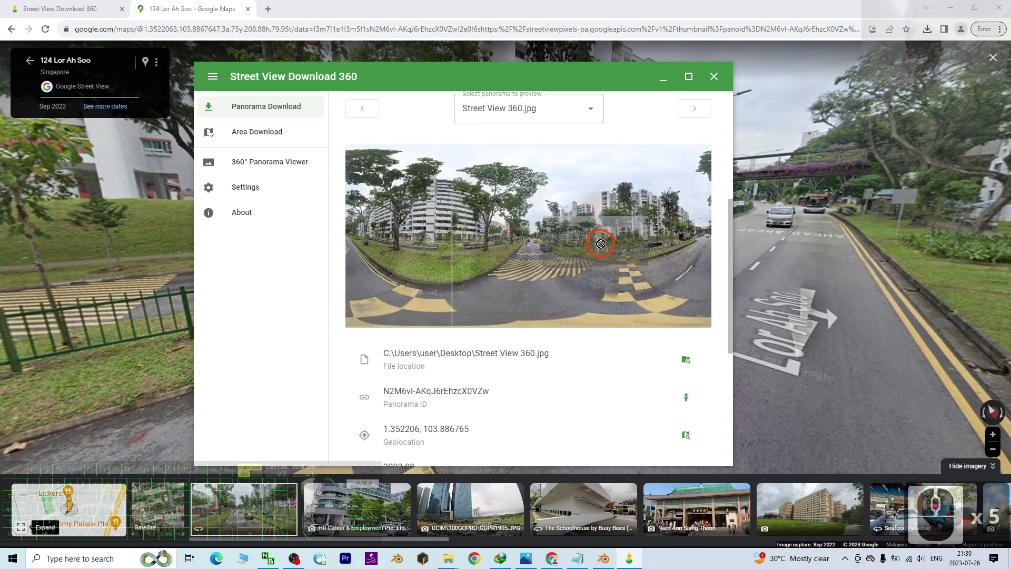
click(663, 77)
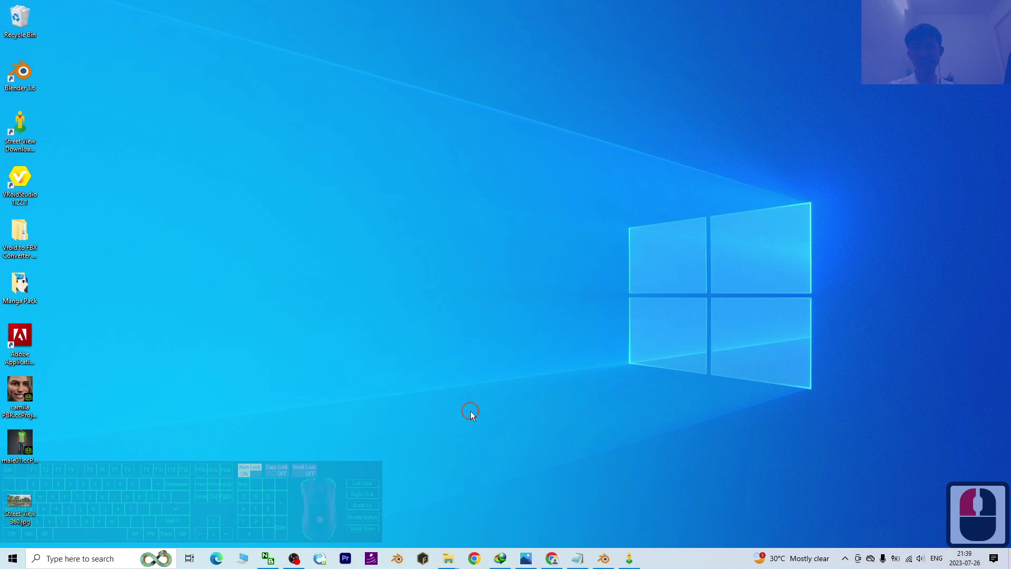
click(44, 507)
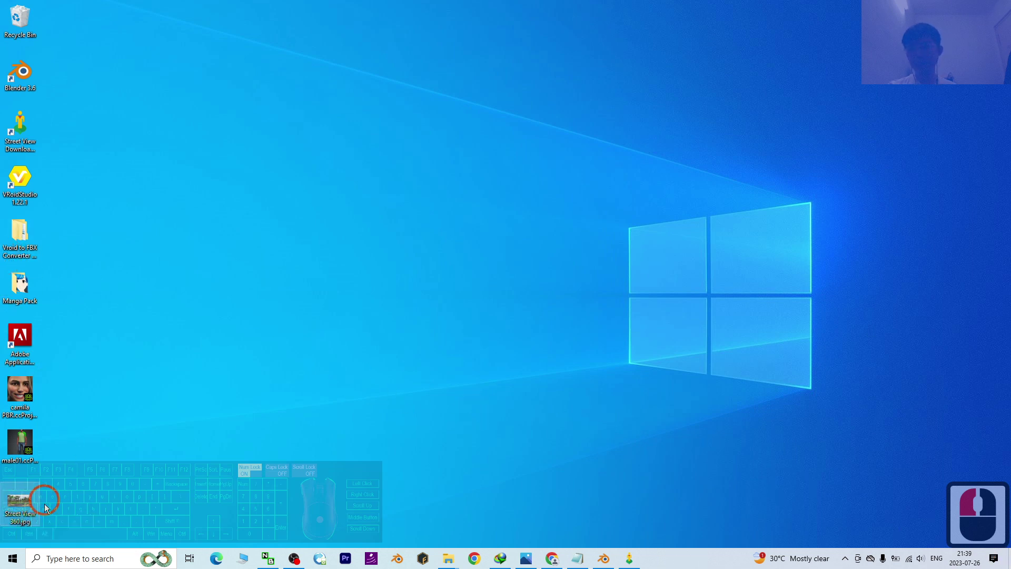
double_click(30, 493)
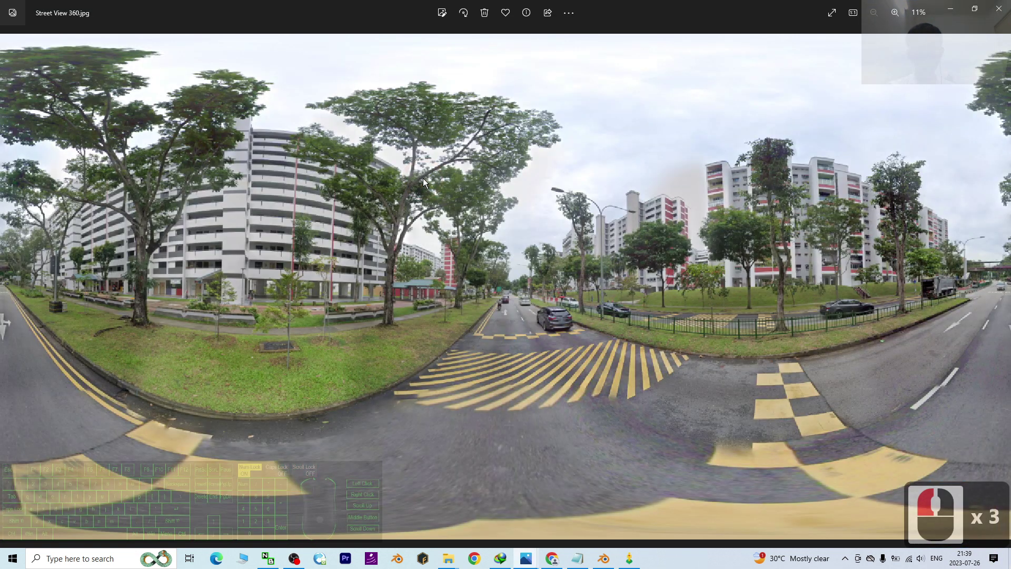
scroll(536, 330, up, 17)
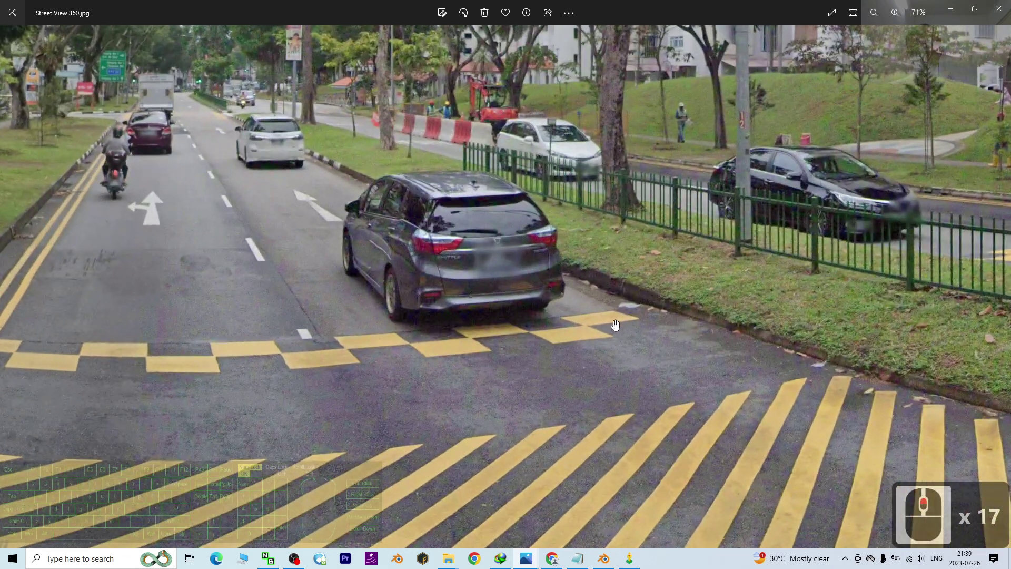
scroll(681, 323, down, 20)
scroll(688, 304, down, 8)
key(alt+F4)
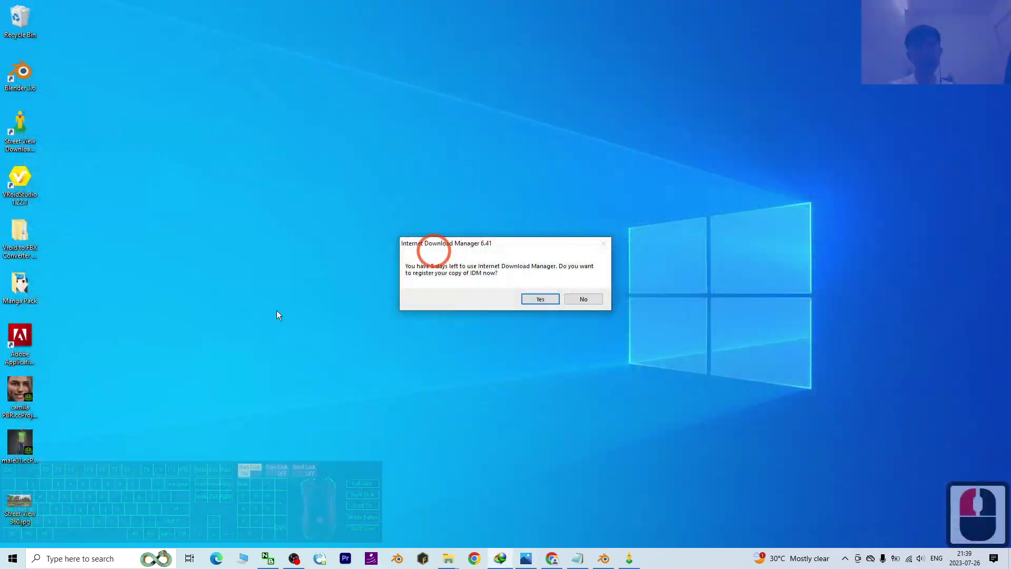
click(583, 299)
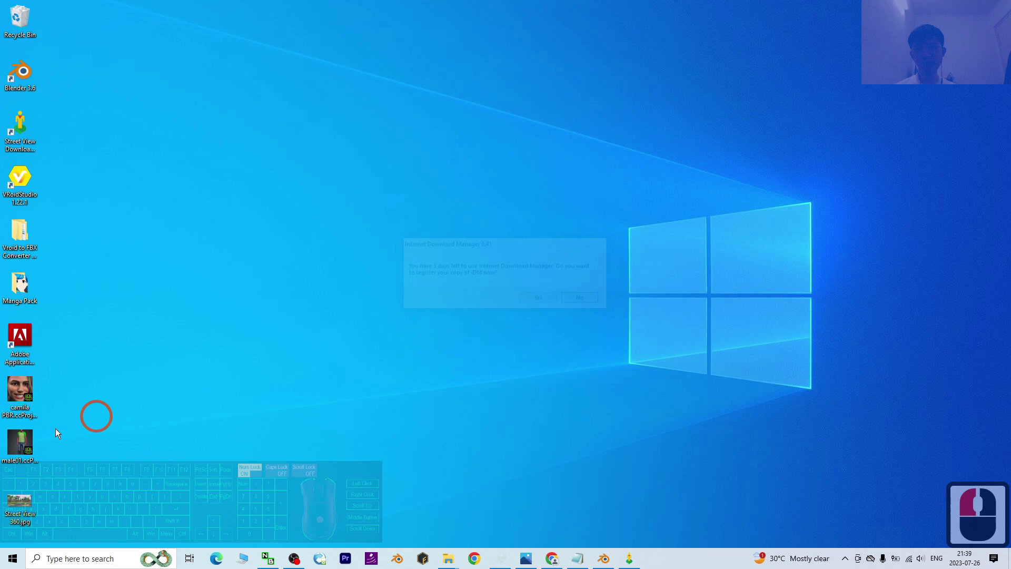
Step: Return to Blender and box-select and delete the default camera, cube and light
click(577, 557)
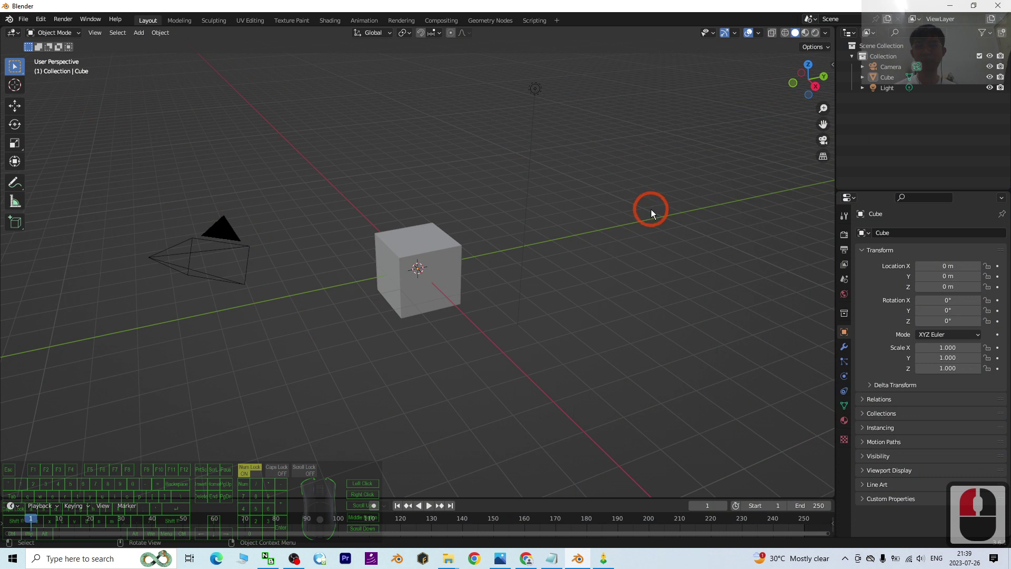
click(453, 205)
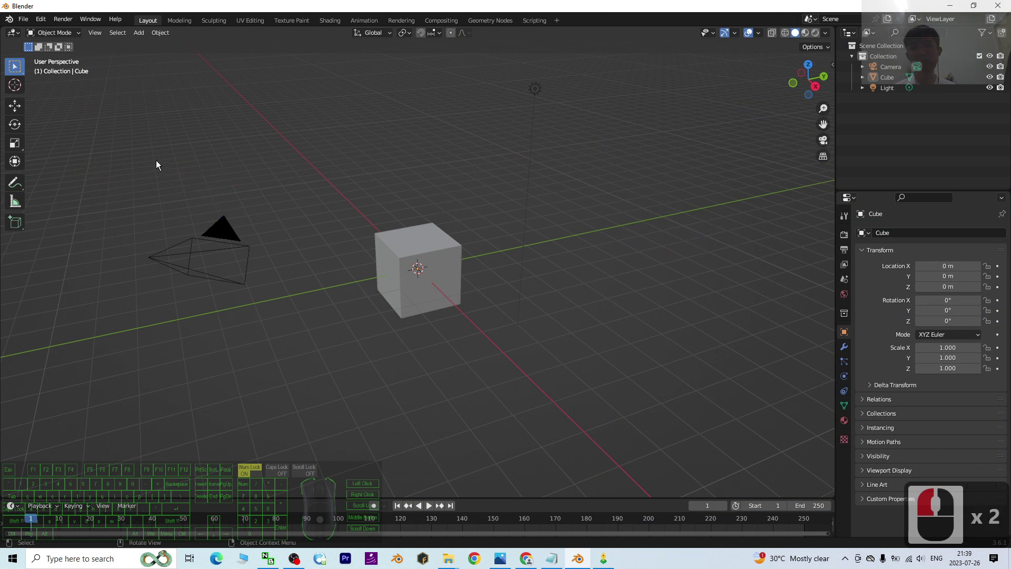
drag(138, 149, 586, 321)
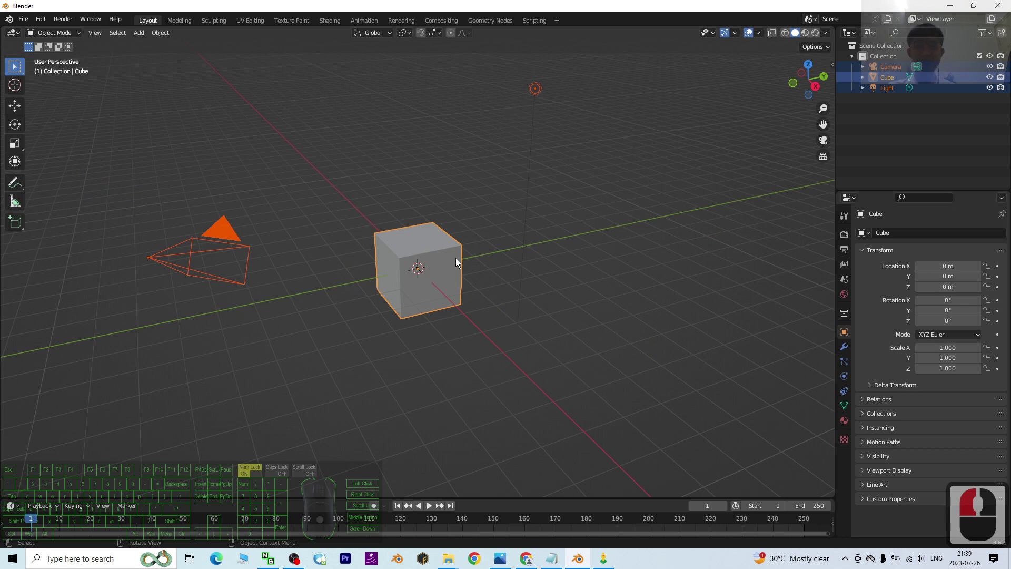
key(Delete)
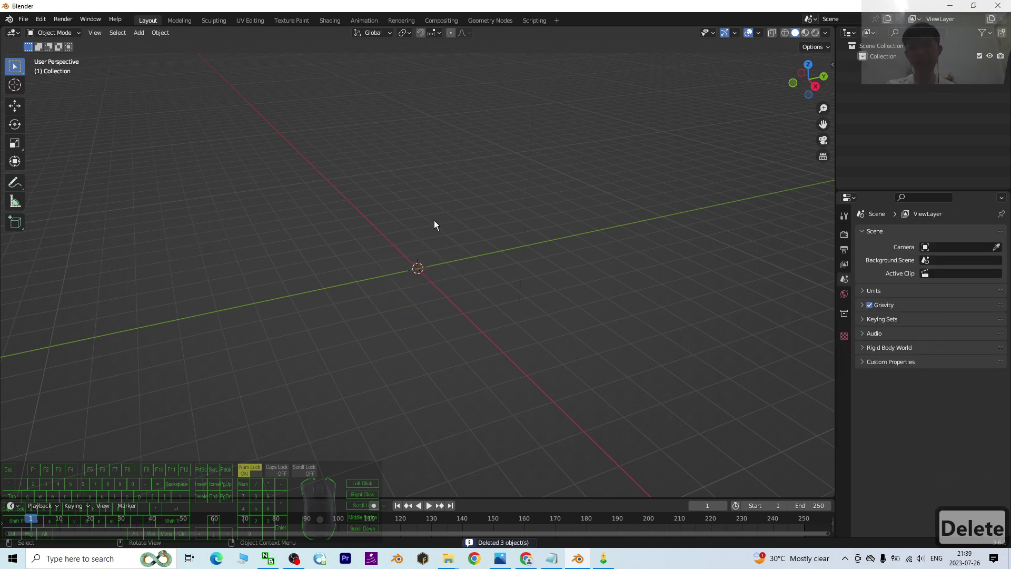
click(138, 33)
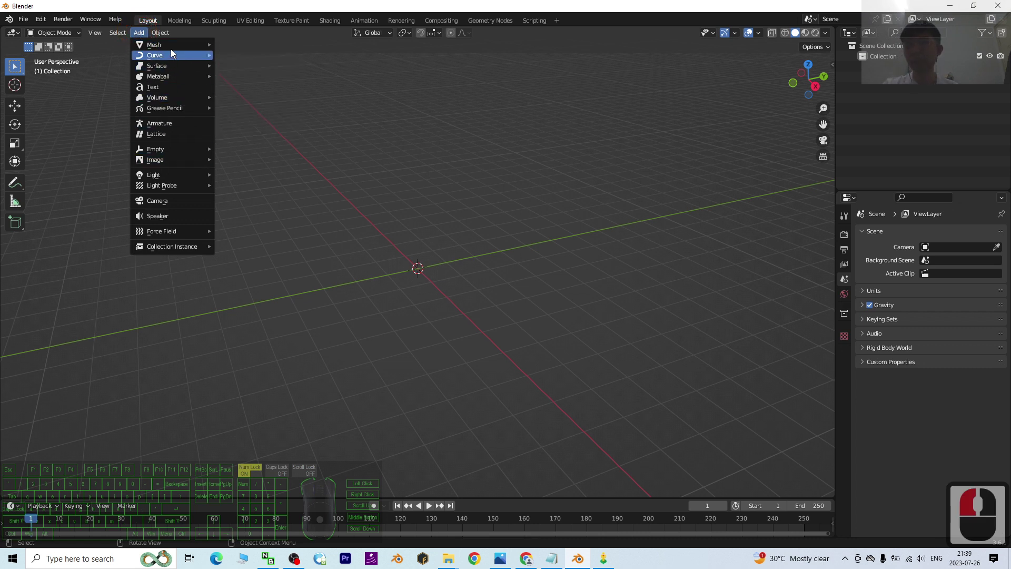
Step: Add a UV Sphere from Add > Mesh and apply Shade Smooth to it
mouse_move(171, 45)
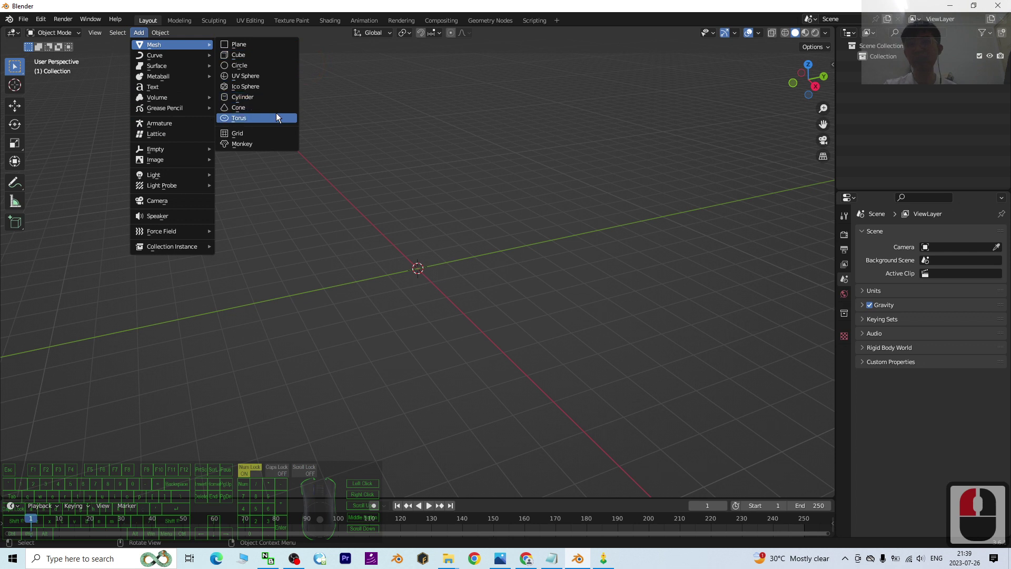
click(266, 82)
scroll(482, 257, up, 7)
scroll(544, 235, up, 1)
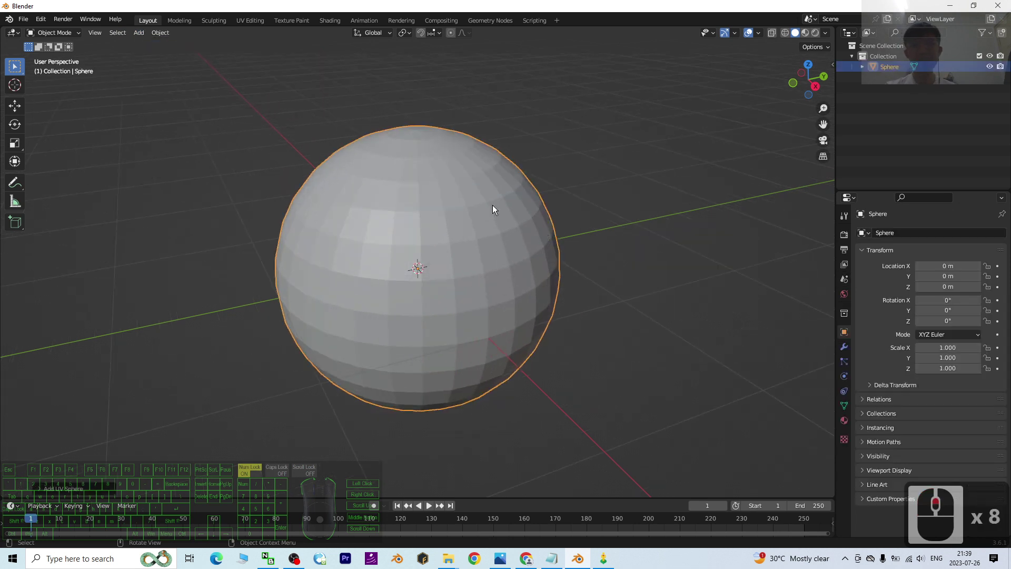
right_click(463, 194)
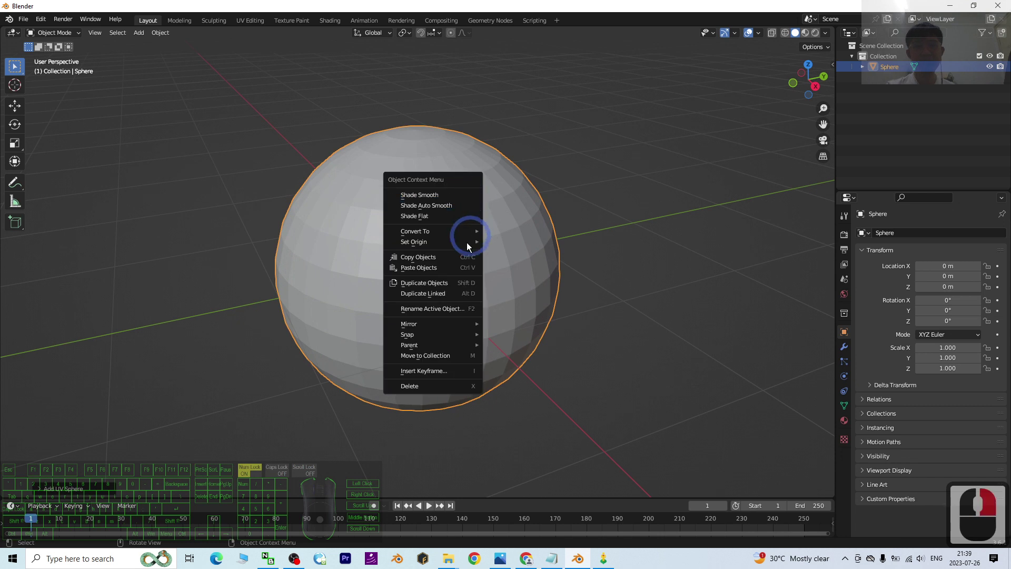
click(477, 196)
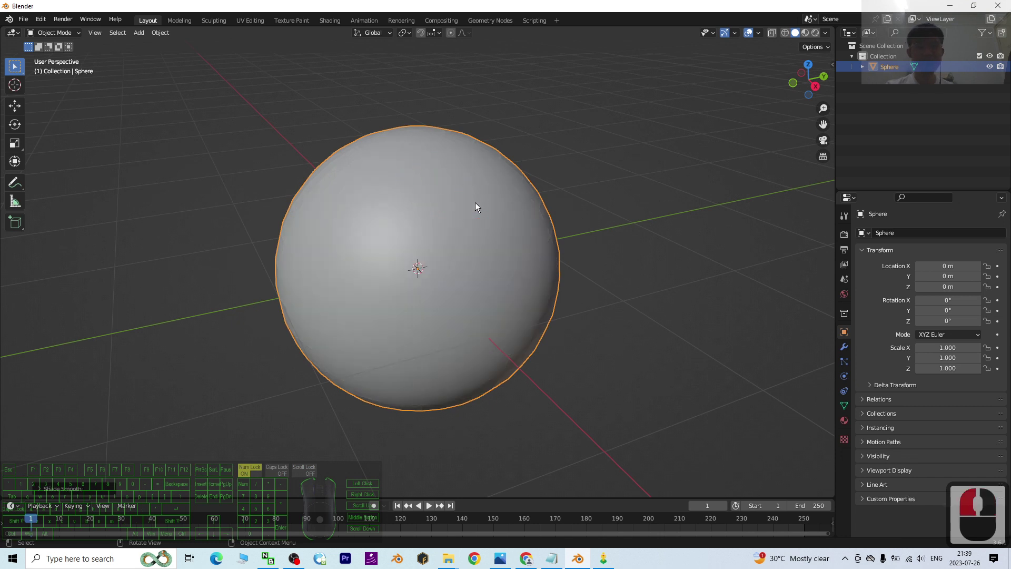
Step: Switch to Material Preview and create a new material for the sphere
click(806, 33)
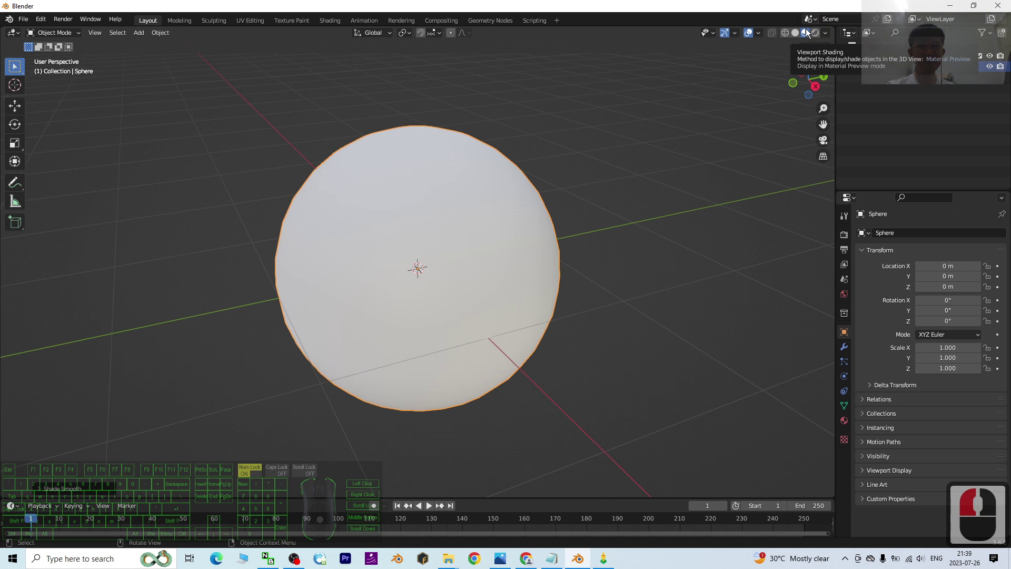
click(846, 419)
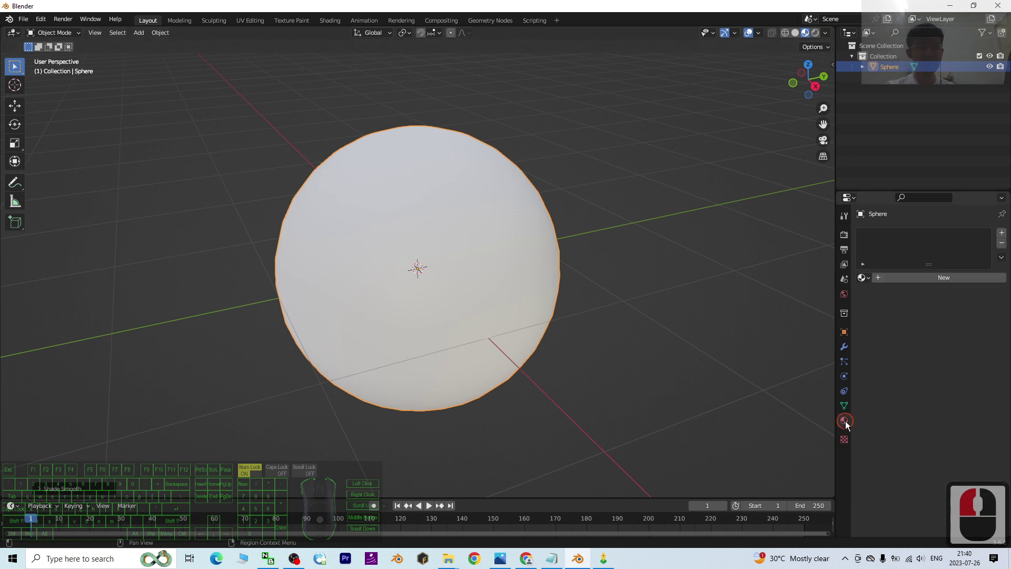
click(936, 279)
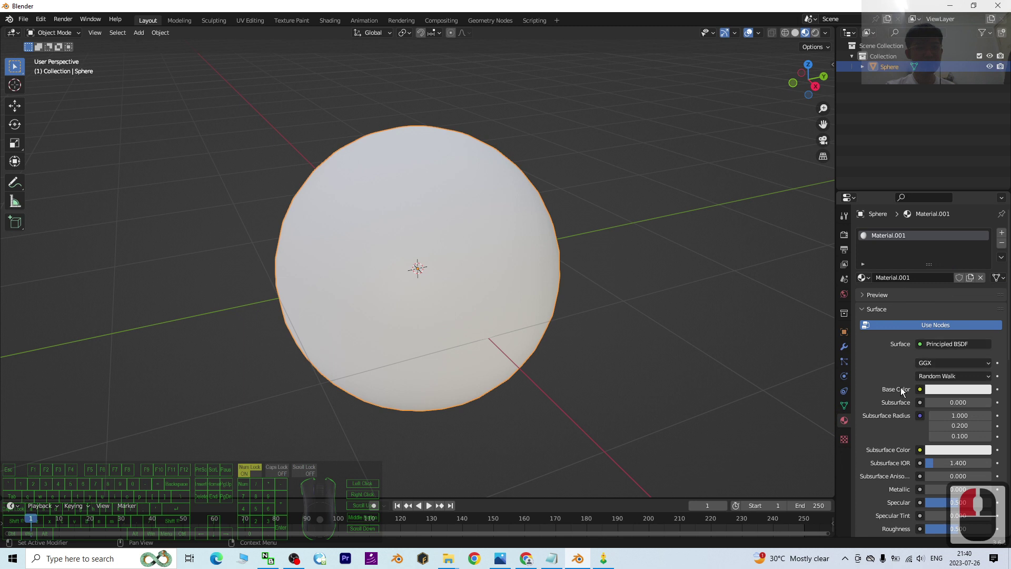
Step: Set Base Color to an Image Texture loading Street View 360.jpg from the Desktop
click(920, 390)
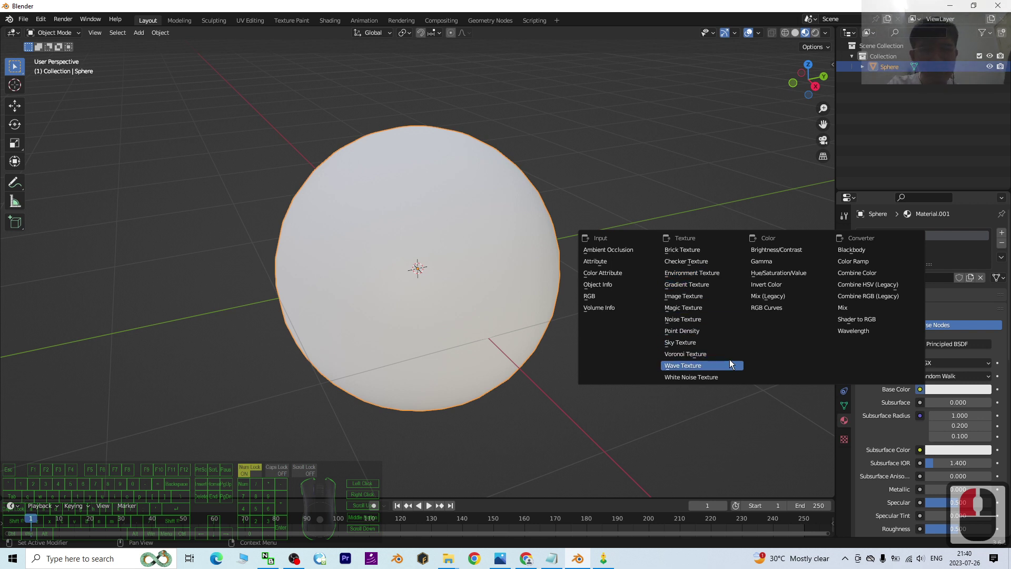
click(689, 298)
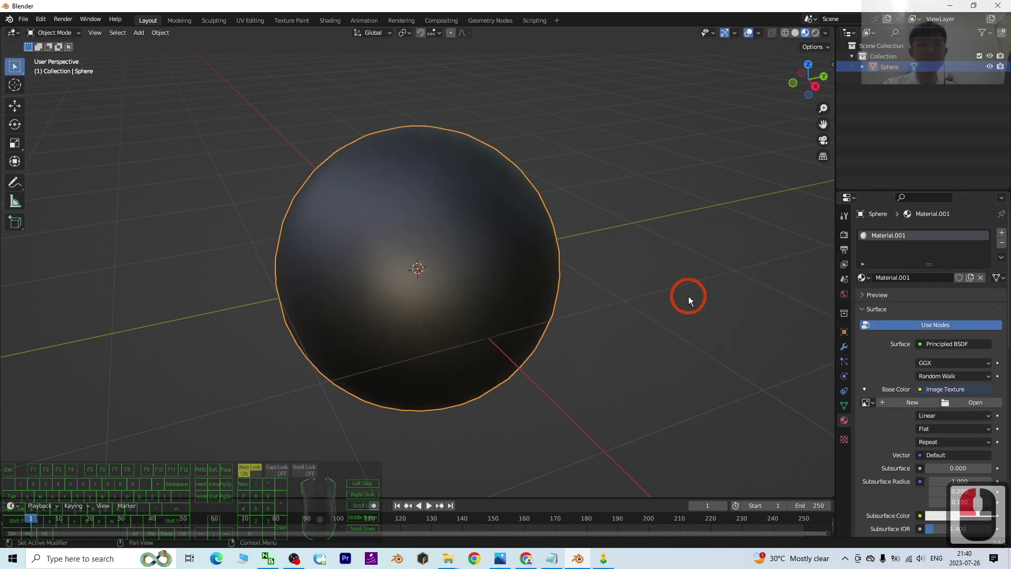
click(982, 404)
click(276, 257)
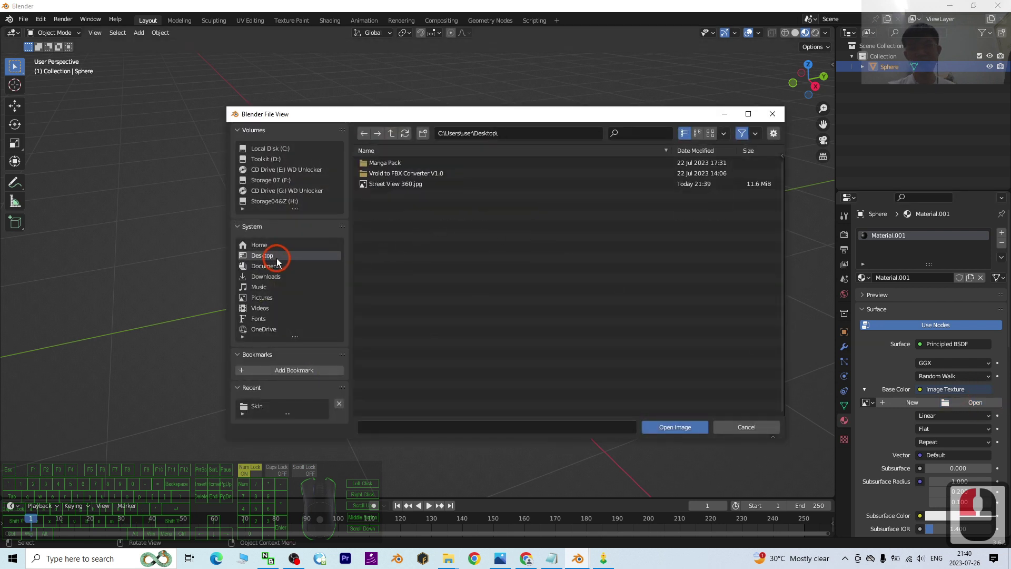
click(396, 186)
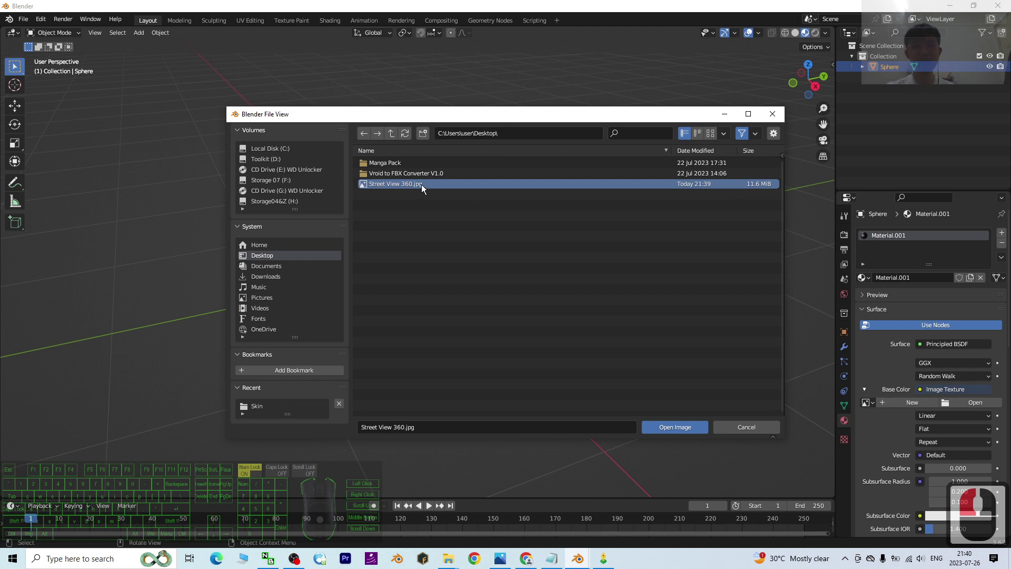
double_click(421, 184)
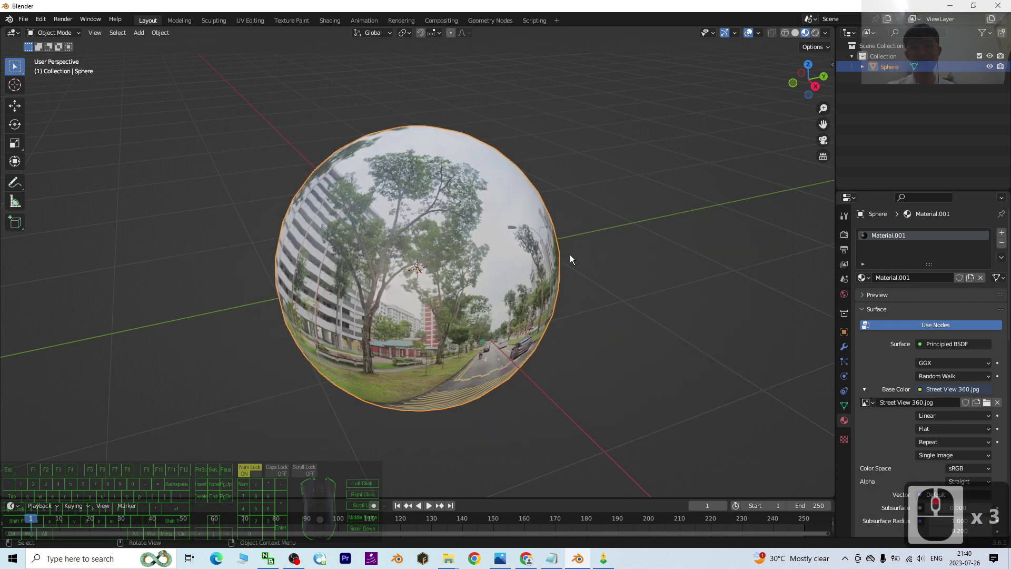
Step: Select the textured sphere and scale it up hugely with the Scale tool
scroll(573, 258, up, 6)
scroll(553, 266, down, 6)
mouse_move(682, 347)
middle_down()
mouse_move(574, 321)
mouse_move(558, 283)
mouse_move(671, 312)
mouse_move(666, 348)
middle_up()
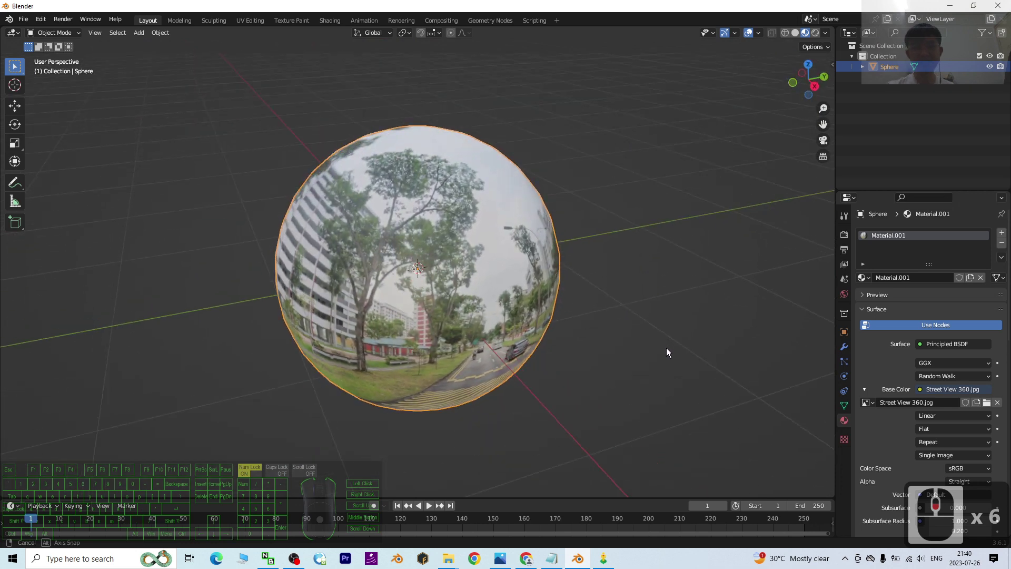
scroll(573, 327, down, 4)
scroll(570, 323, up, 2)
click(457, 251)
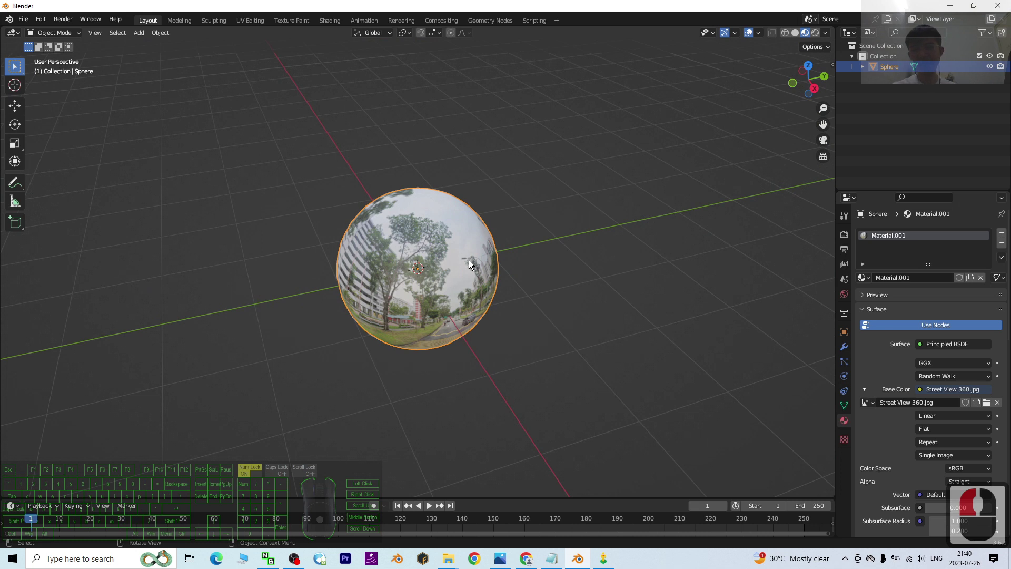
click(15, 147)
click(479, 213)
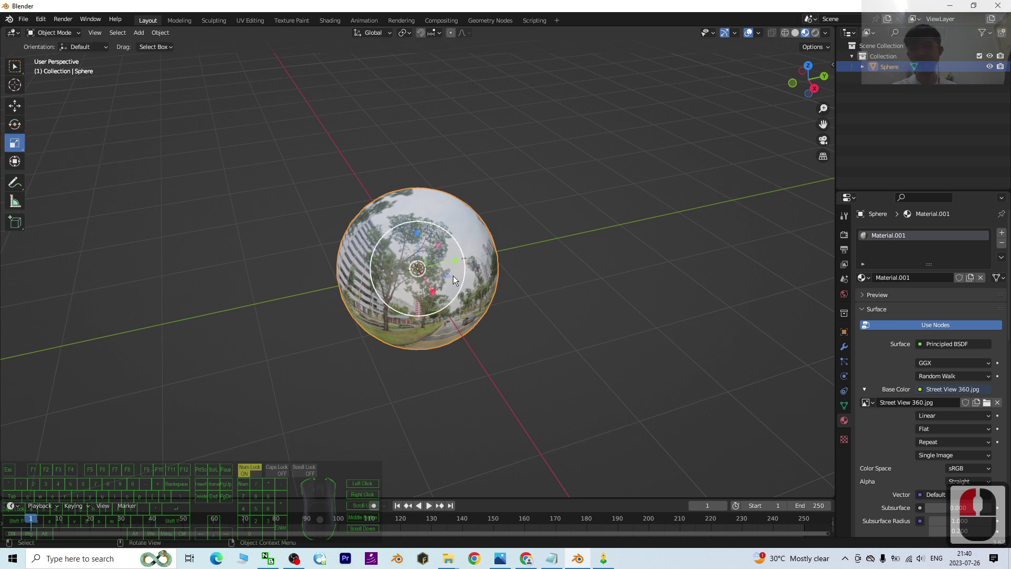
key(s)
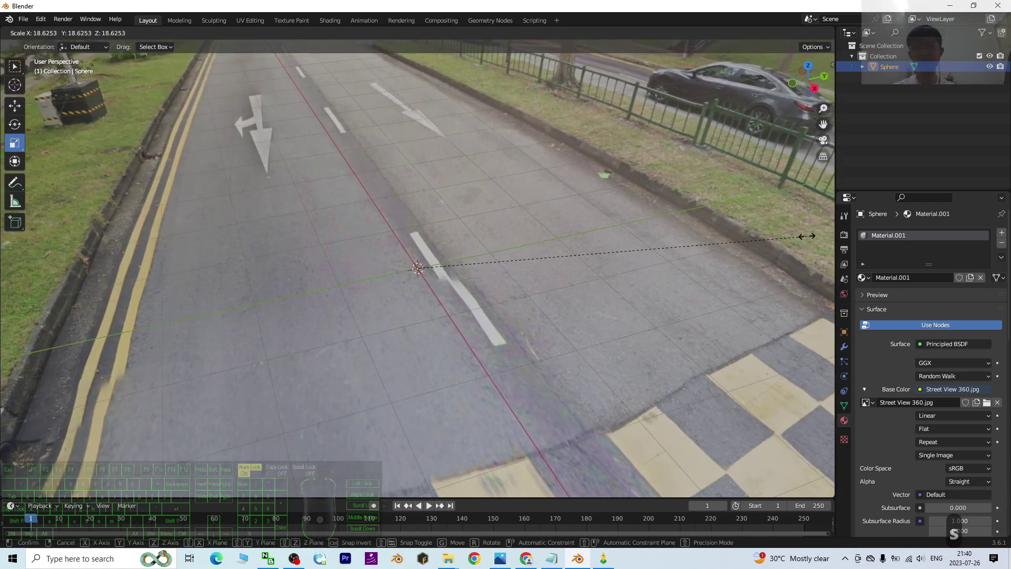
click(764, 237)
Step: Orbit and zoom inside the sphere to view the Lor Ah Soo street, trees and housing blocks
scroll(654, 290, down, 5)
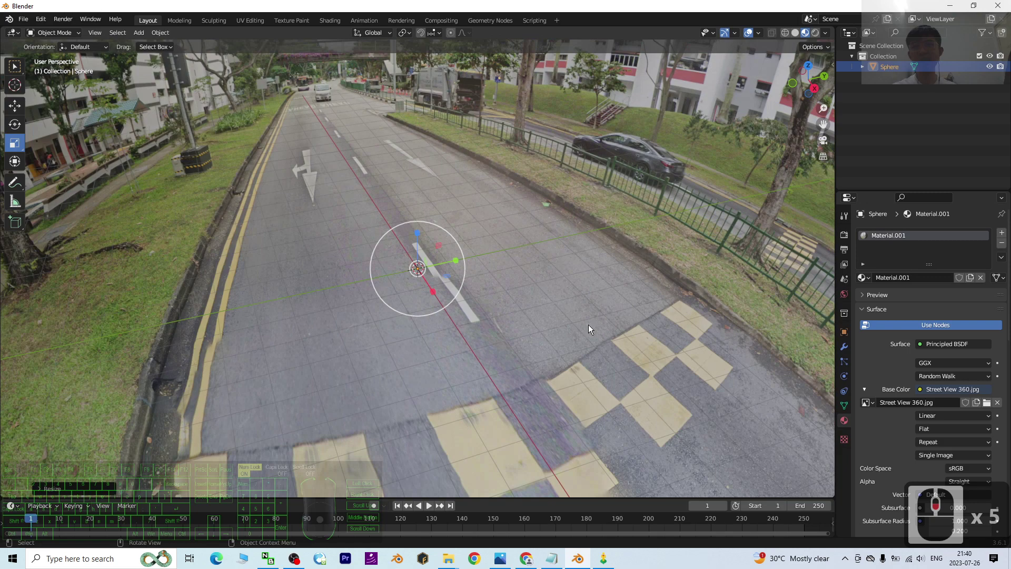
middle_drag(589, 324, 561, 287)
scroll(561, 286, up, 20)
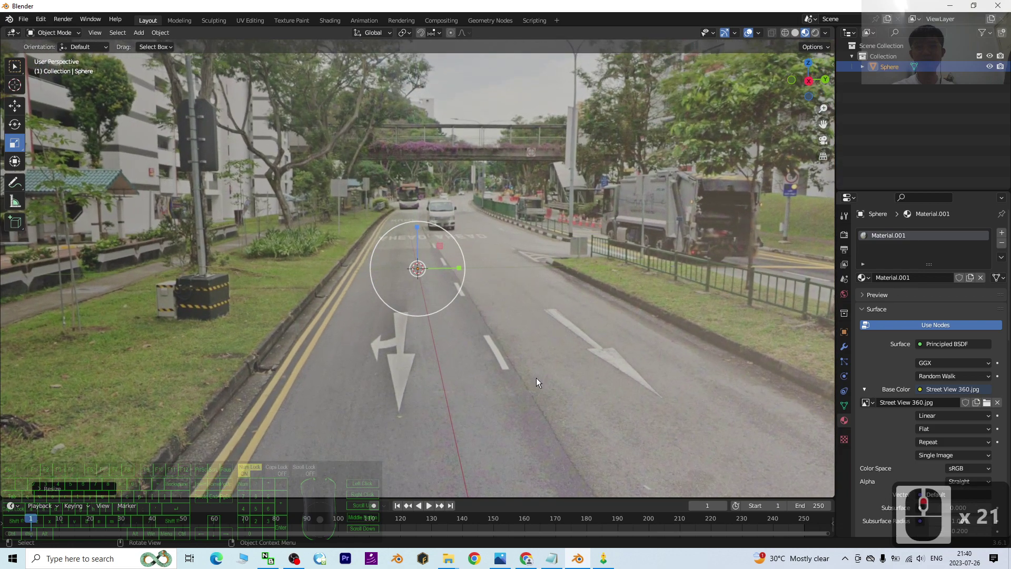
middle_drag(536, 378, 425, 377)
scroll(384, 301, down, 20)
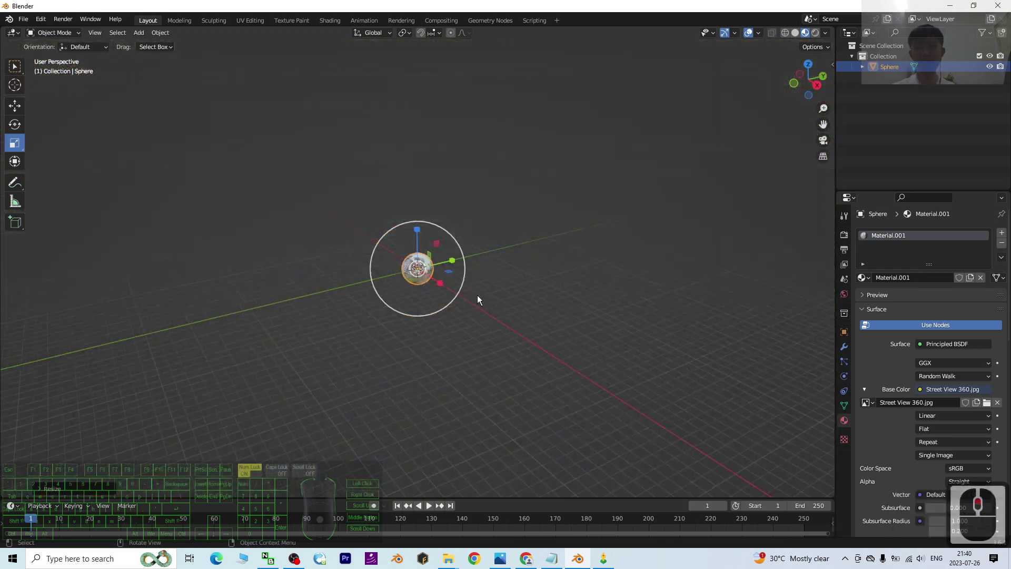
scroll(475, 296, up, 20)
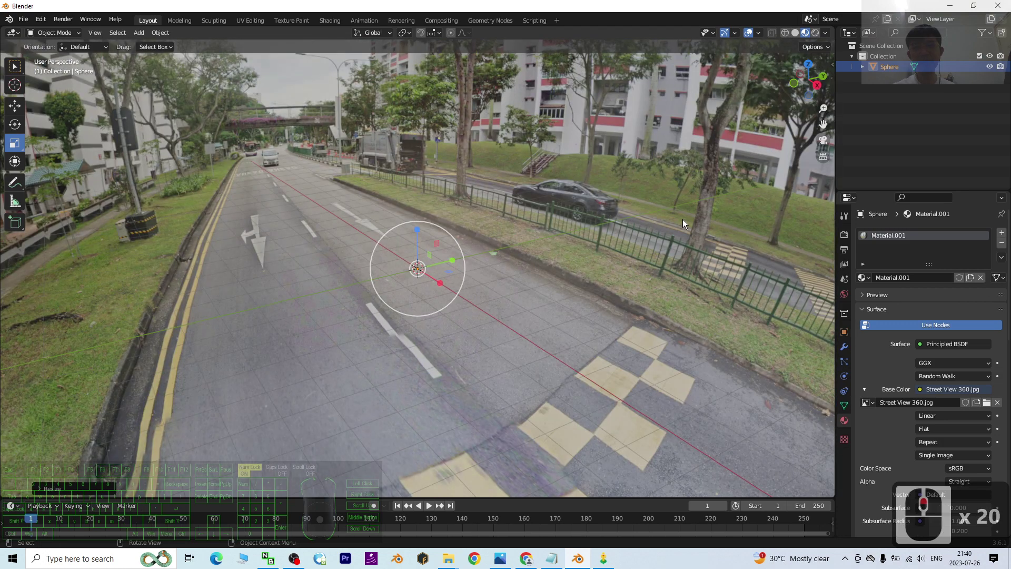
scroll(603, 246, down, 12)
scroll(469, 241, up, 16)
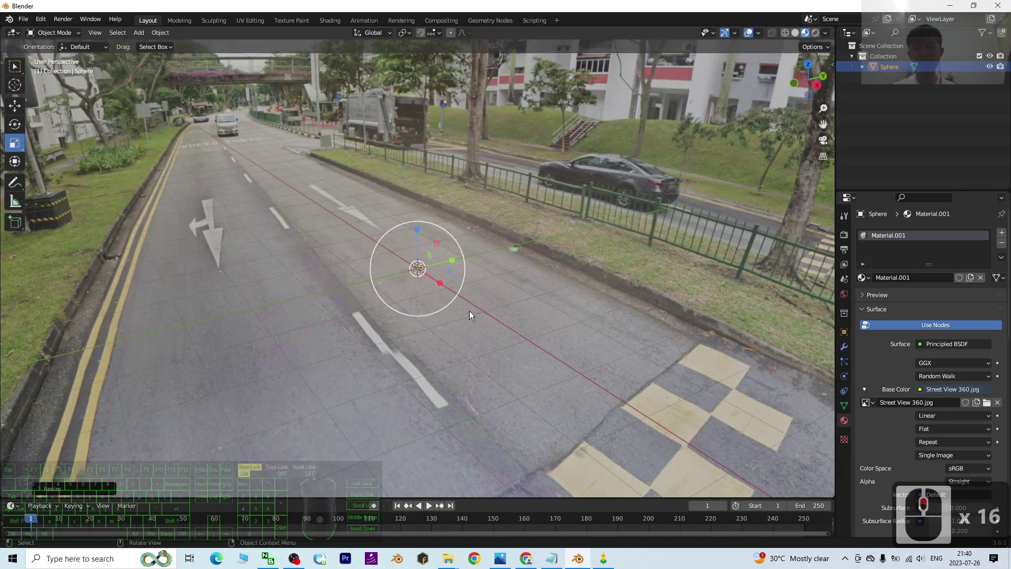
Step: Add a mesh Plane at the centre of the panorama sphere and scale it
click(139, 33)
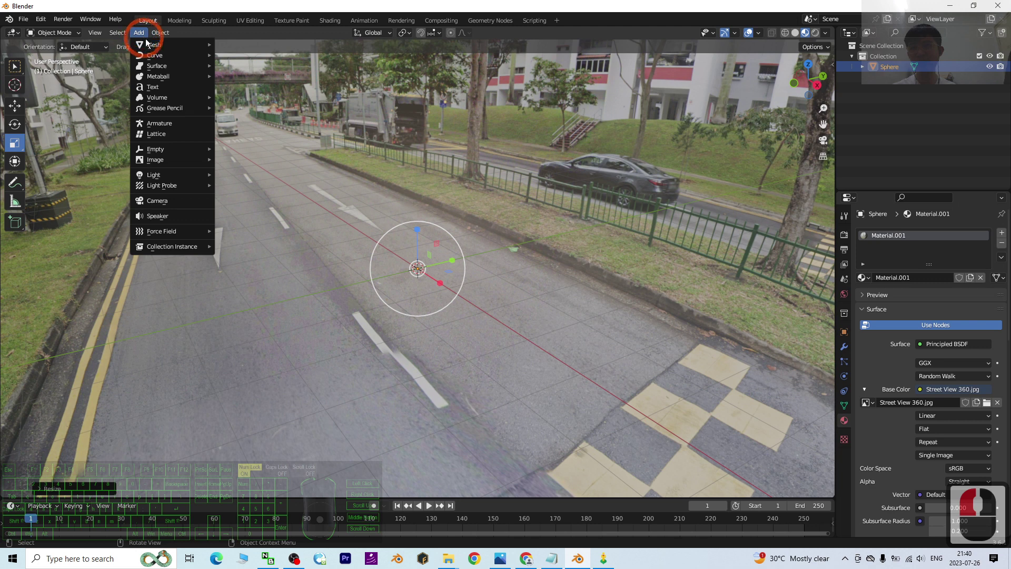
click(153, 45)
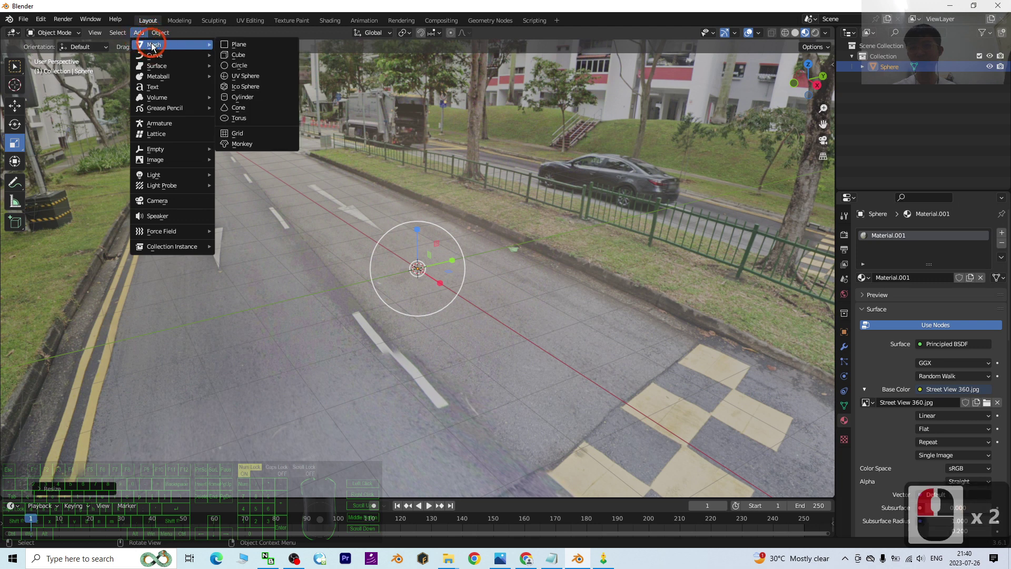
click(248, 45)
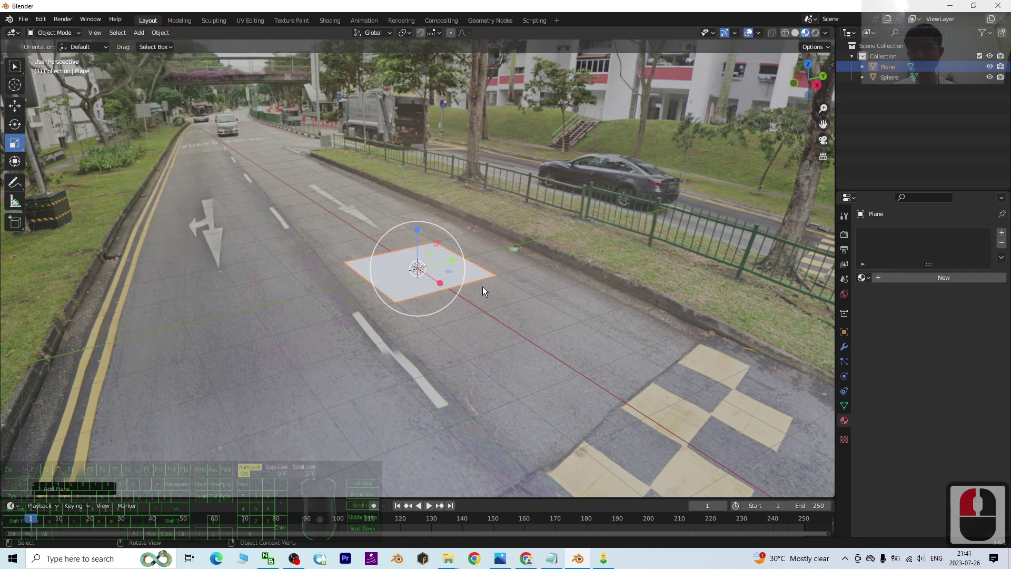
key(s)
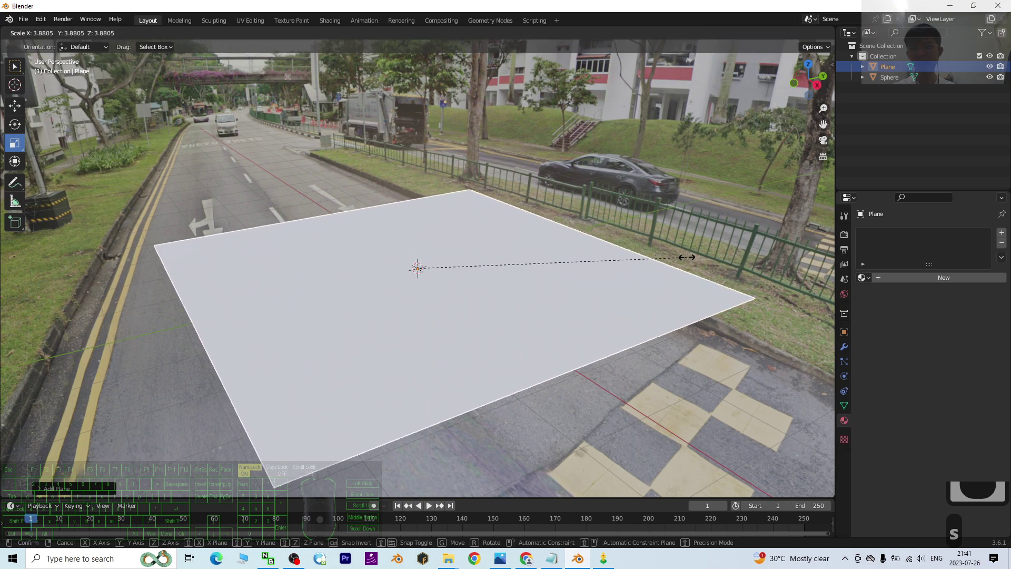
click(630, 252)
Step: Rescale the plane to 0.9432 so it lies on the street's ground, checking it from above
scroll(471, 274, down, 4)
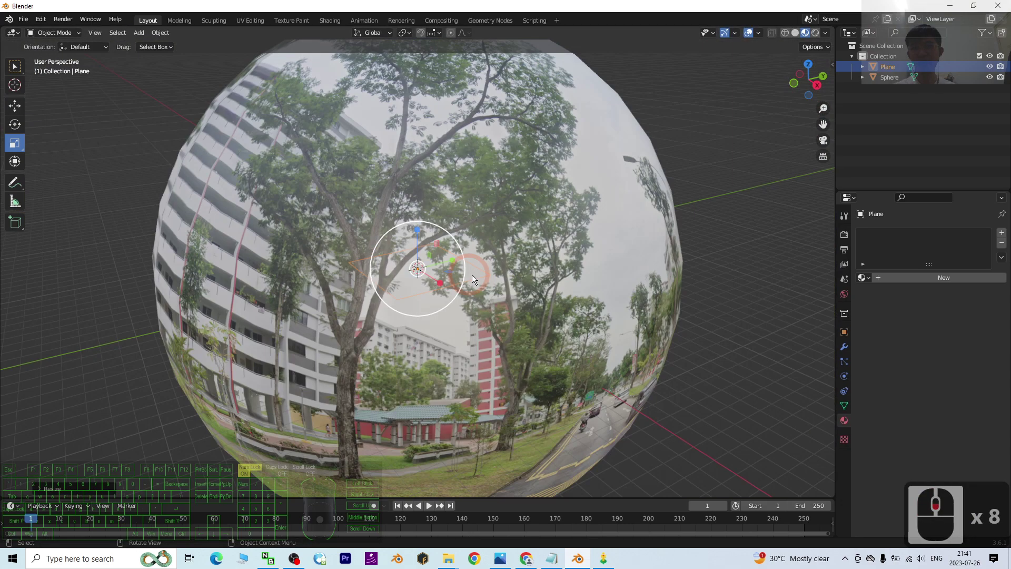
scroll(485, 294, up, 5)
scroll(539, 310, down, 10)
scroll(539, 301, up, 6)
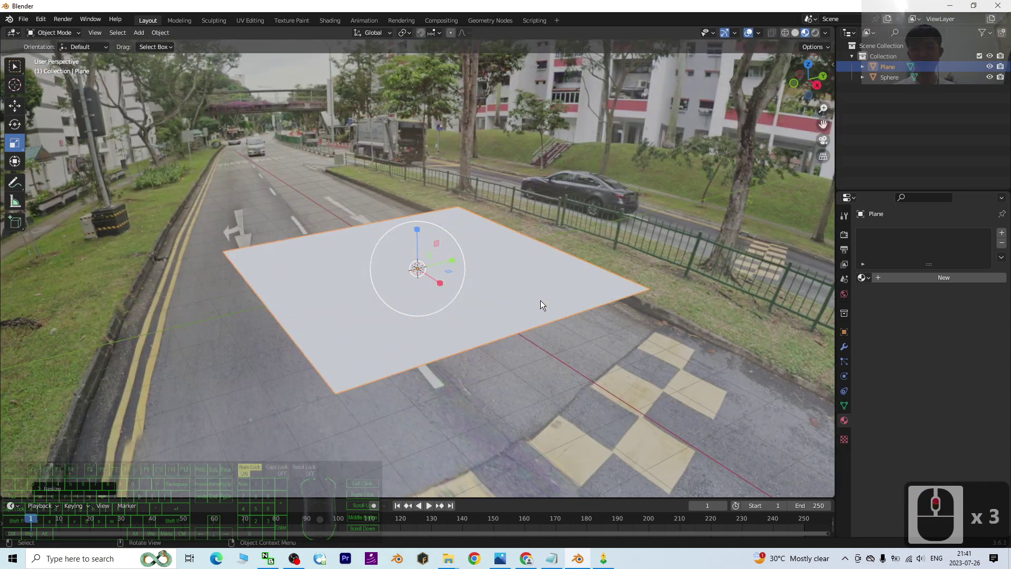
scroll(605, 292, down, 3)
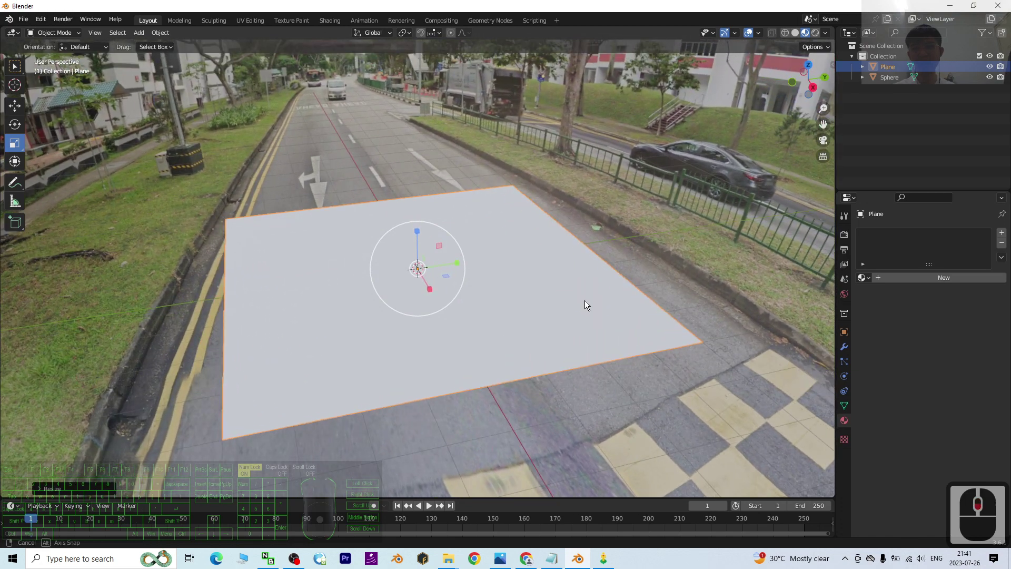
scroll(564, 306, down, 3)
scroll(564, 305, up, 4)
key(s)
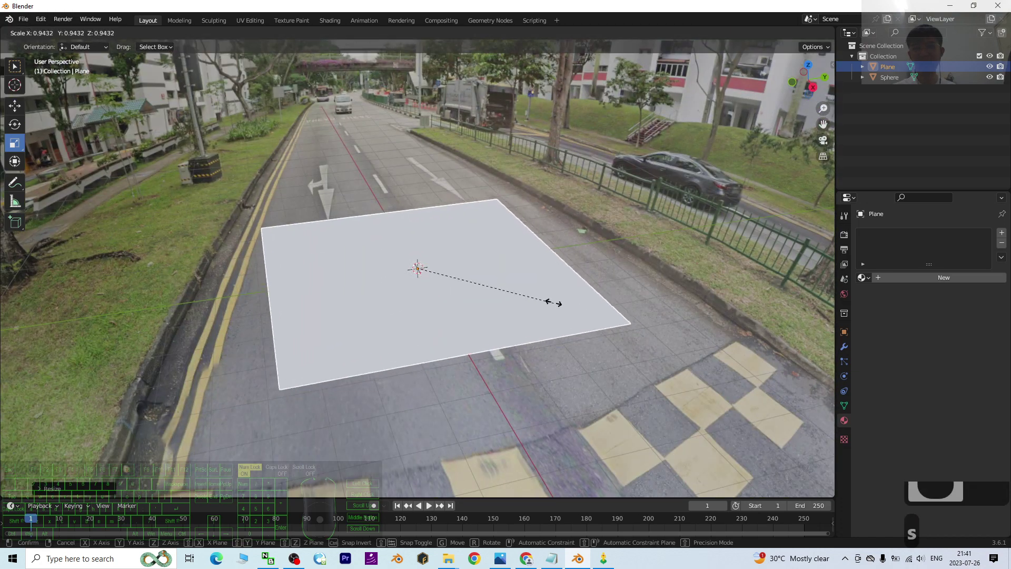
click(523, 286)
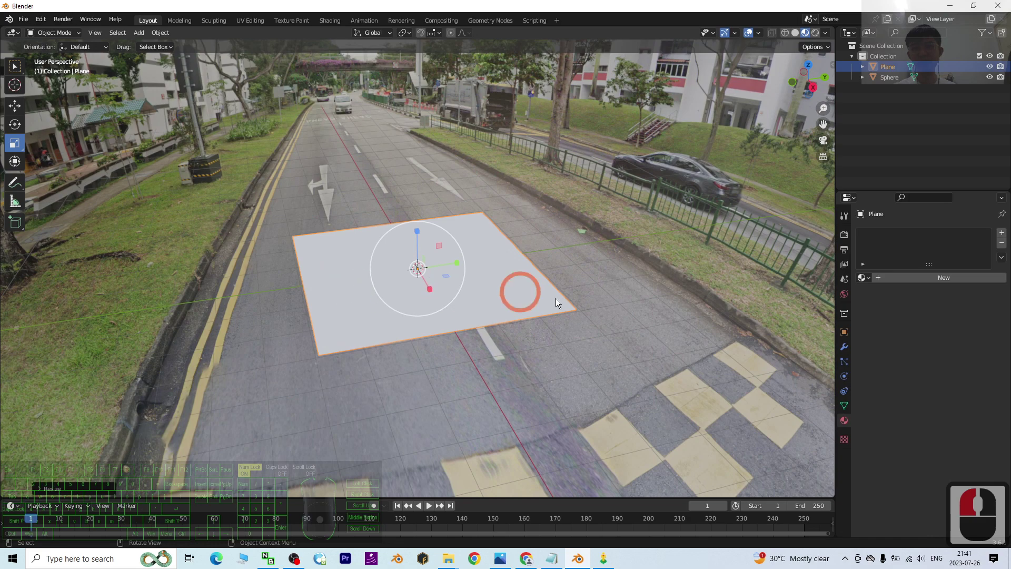
drag(582, 301, 575, 307)
middle_drag(575, 307, 441, 311)
scroll(447, 289, up, 10)
scroll(516, 289, down, 17)
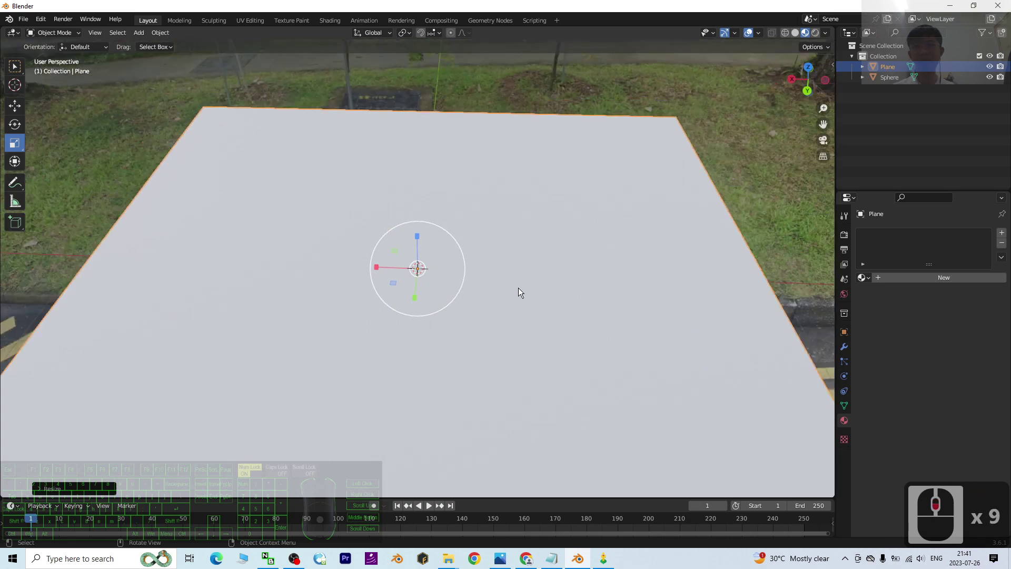
scroll(480, 285, up, 10)
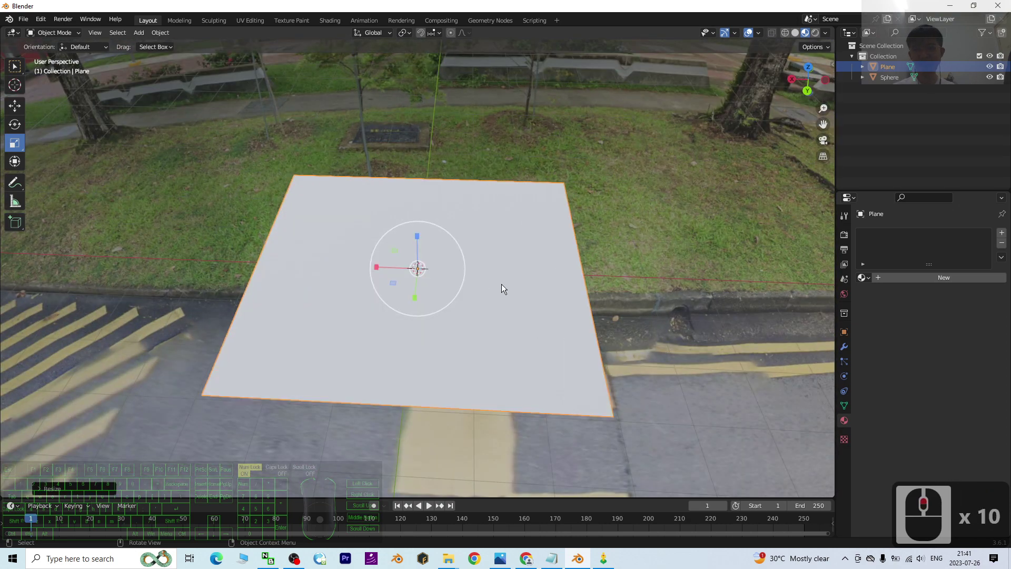
Step: Enlarge the ground plane once more and orbit around it
key(s)
click(124, 221)
middle_drag(1, 334, 170, 299)
scroll(355, 241, down, 6)
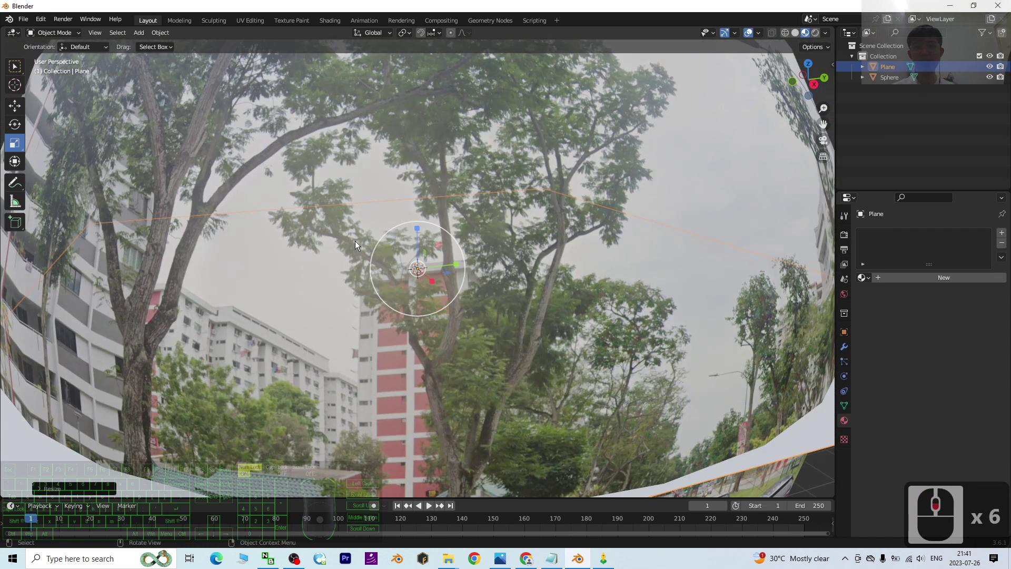
scroll(437, 271, up, 3)
scroll(442, 271, up, 1)
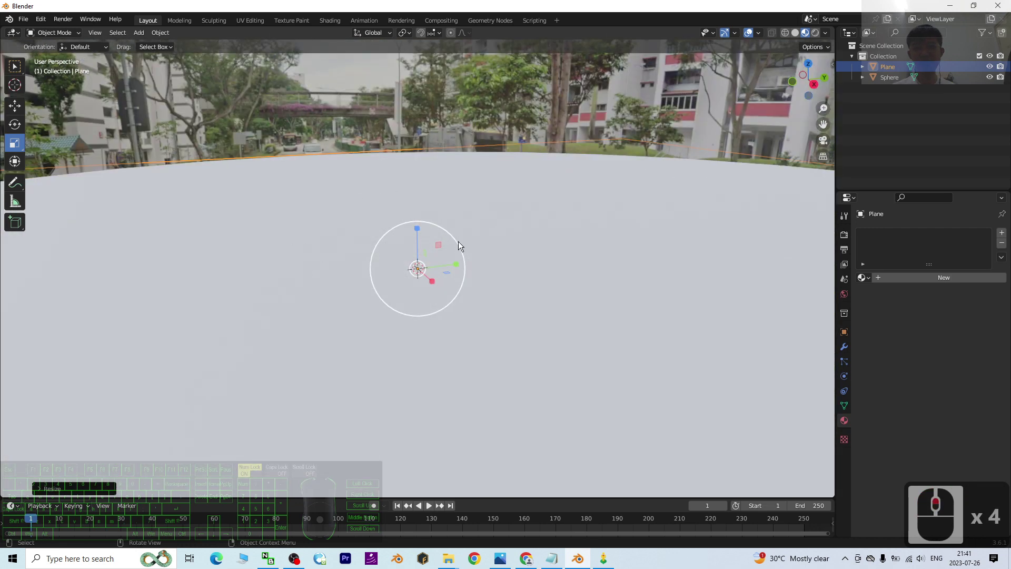
scroll(627, 254, down, 15)
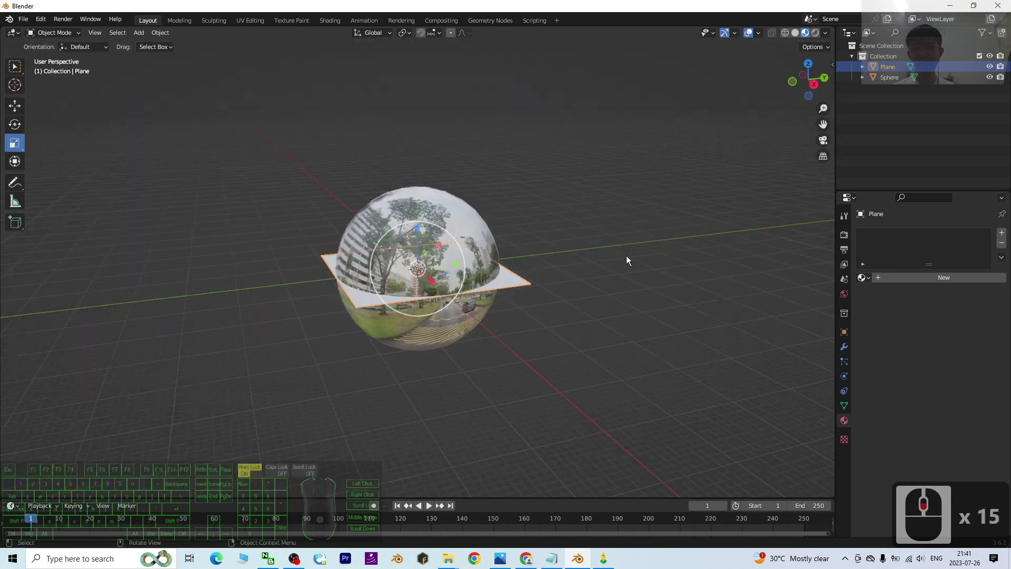
scroll(575, 279, up, 6)
scroll(596, 289, up, 5)
Step: Scale the textured panorama sphere up much larger
click(611, 316)
click(528, 255)
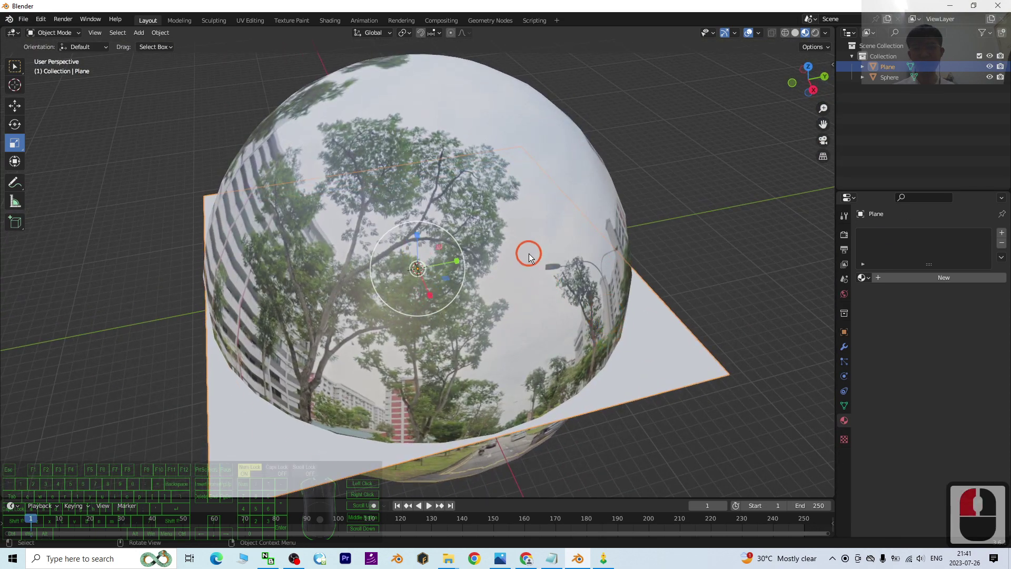
key(s)
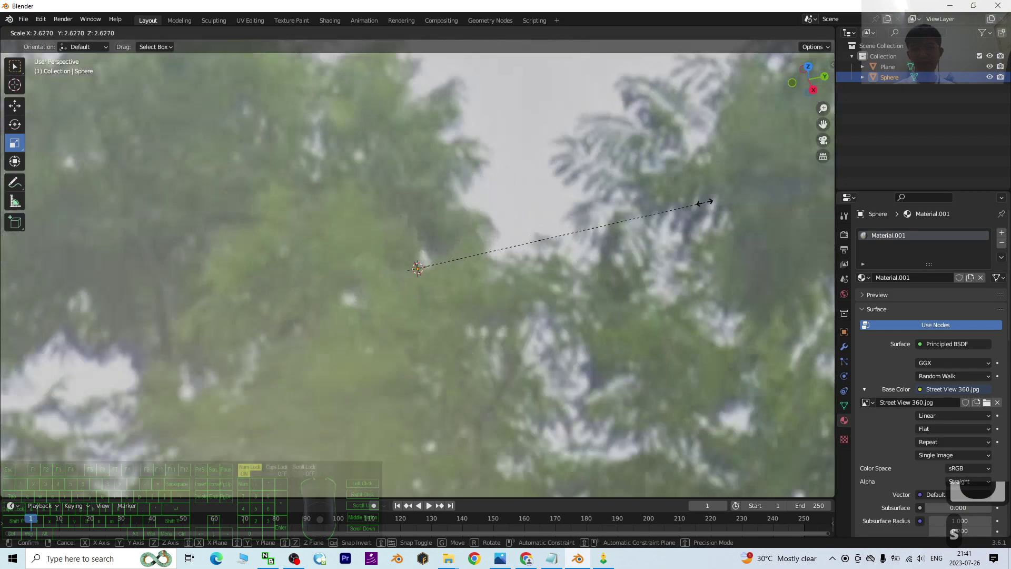
click(160, 118)
click(414, 273)
scroll(416, 271, down, 5)
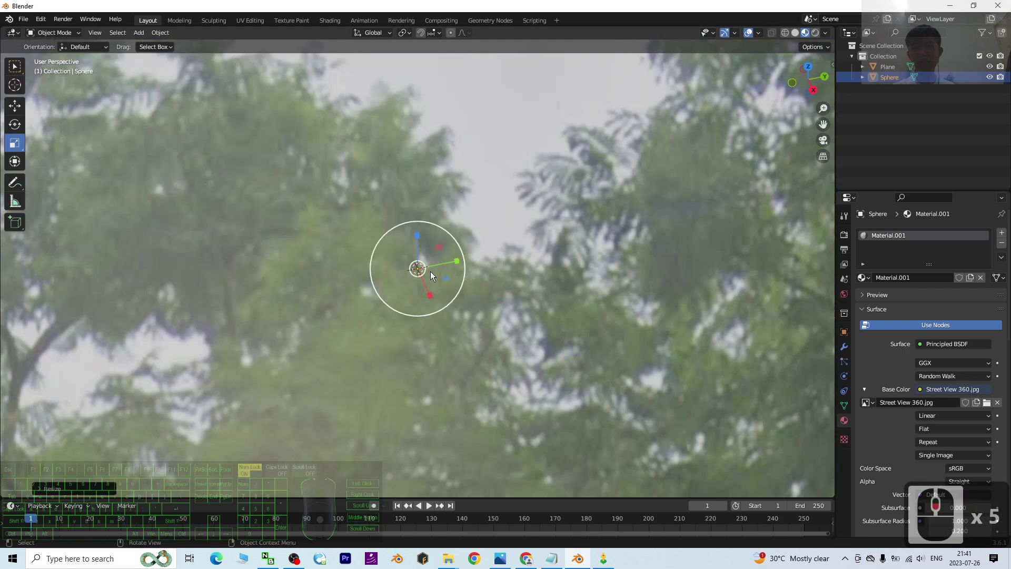
scroll(447, 278, up, 6)
Step: Scale the ground plane up and orbit down to inspect the ground
click(472, 317)
click(444, 283)
key(s)
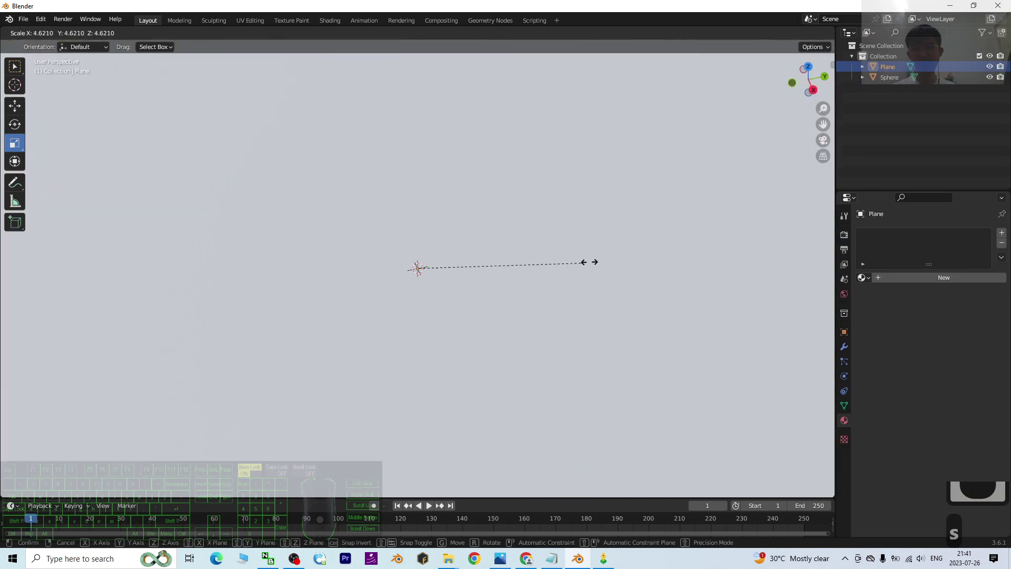
click(686, 246)
scroll(538, 274, down, 7)
scroll(532, 280, up, 8)
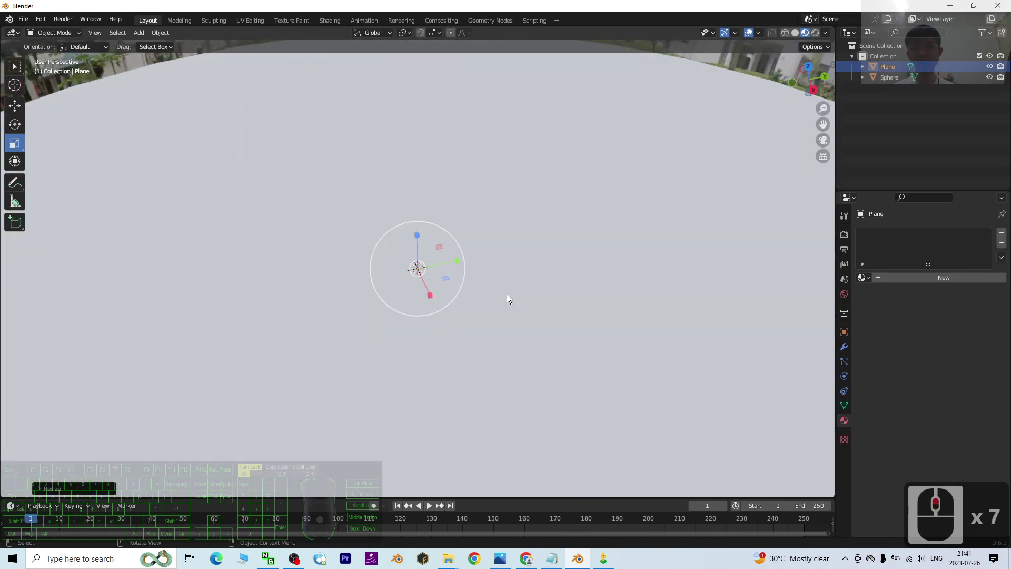
middle_drag(519, 292, 431, 273)
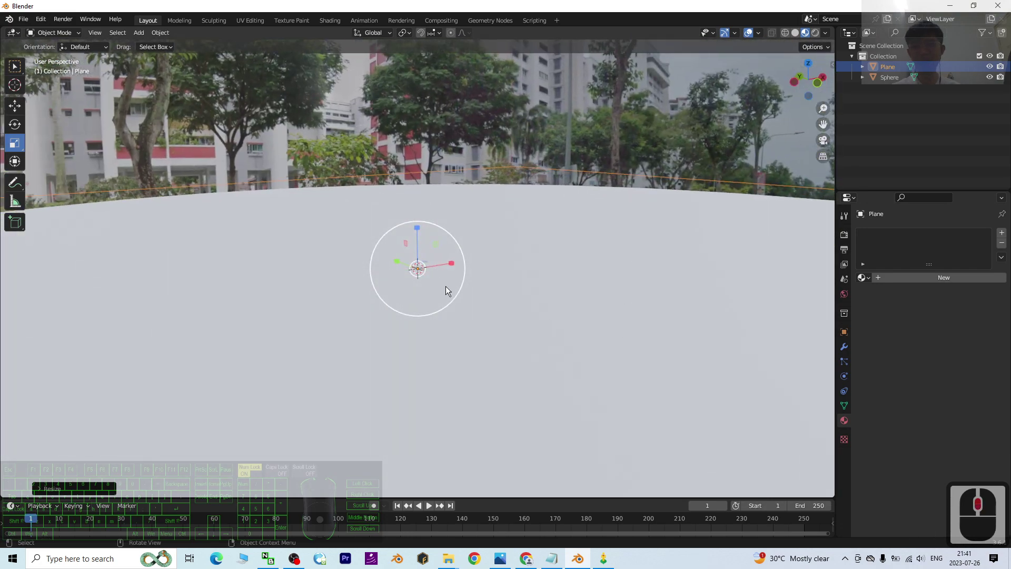
middle_drag(645, 330, 611, 337)
scroll(609, 321, down, 17)
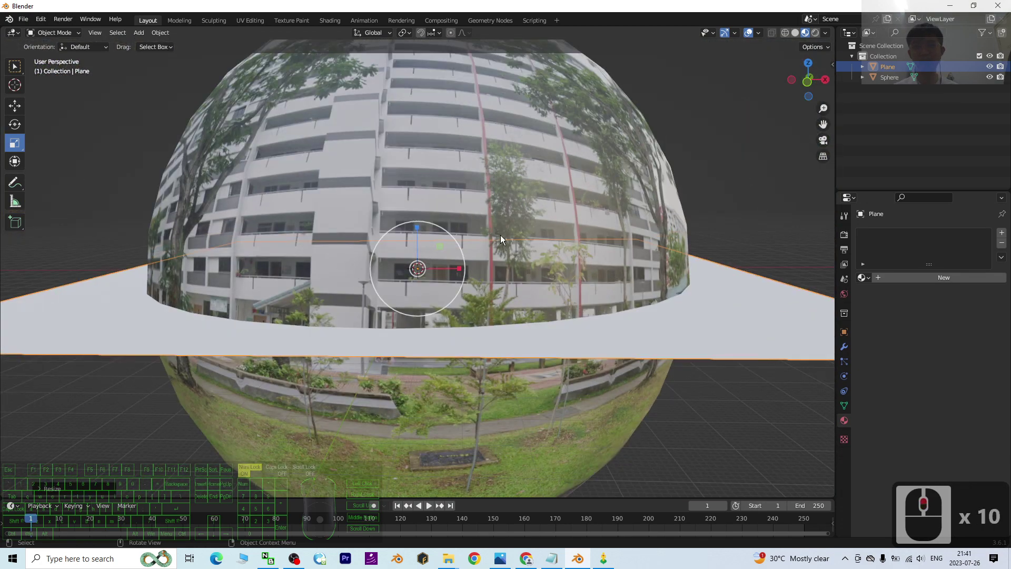
scroll(500, 235, up, 10)
Step: Enlarge the plane to about 4.48 so it extends beyond the sphere as a wide floor
key(s)
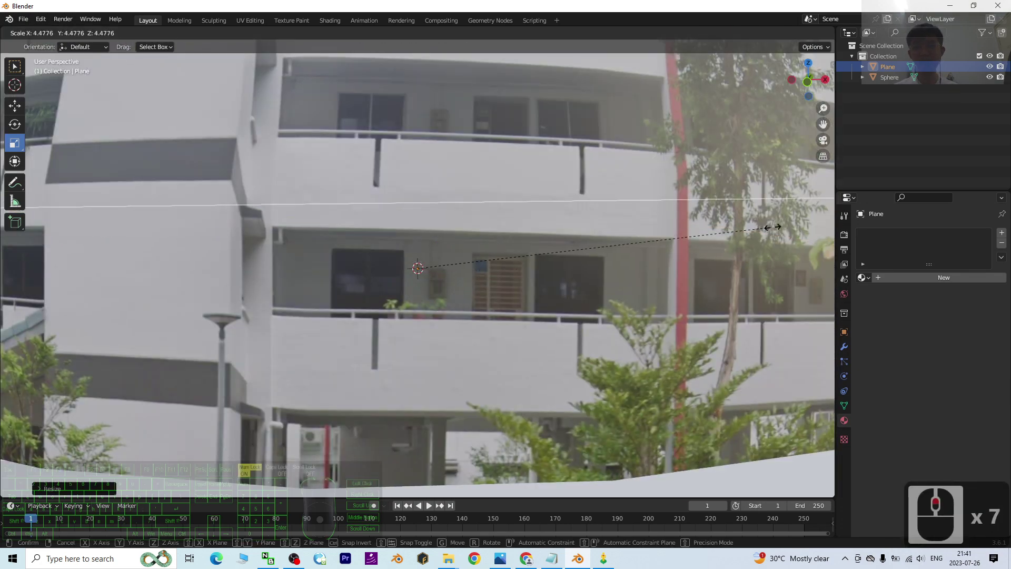
click(705, 237)
scroll(492, 264, down, 8)
scroll(492, 264, up, 2)
scroll(503, 258, up, 9)
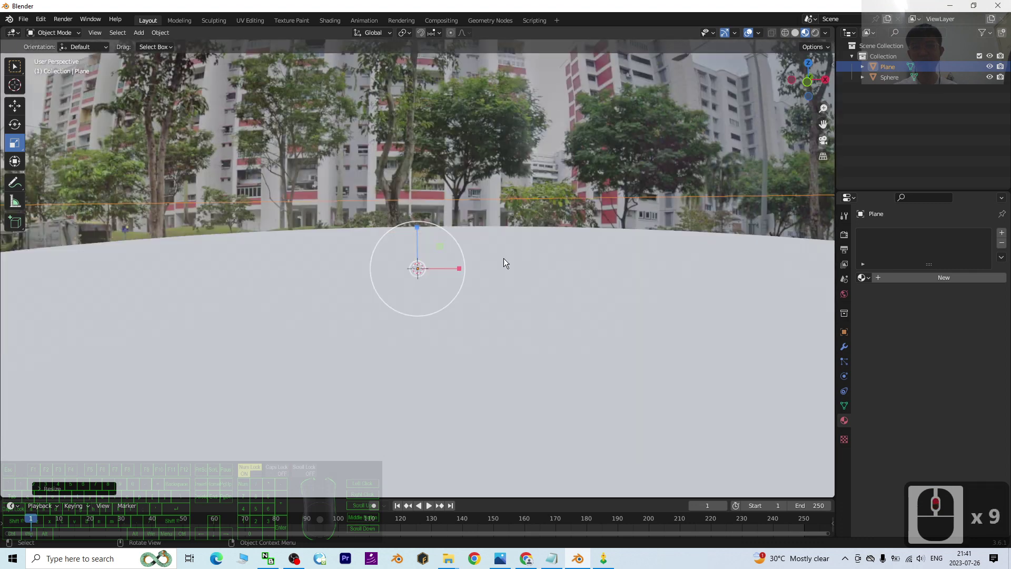
middle_drag(586, 265, 601, 293)
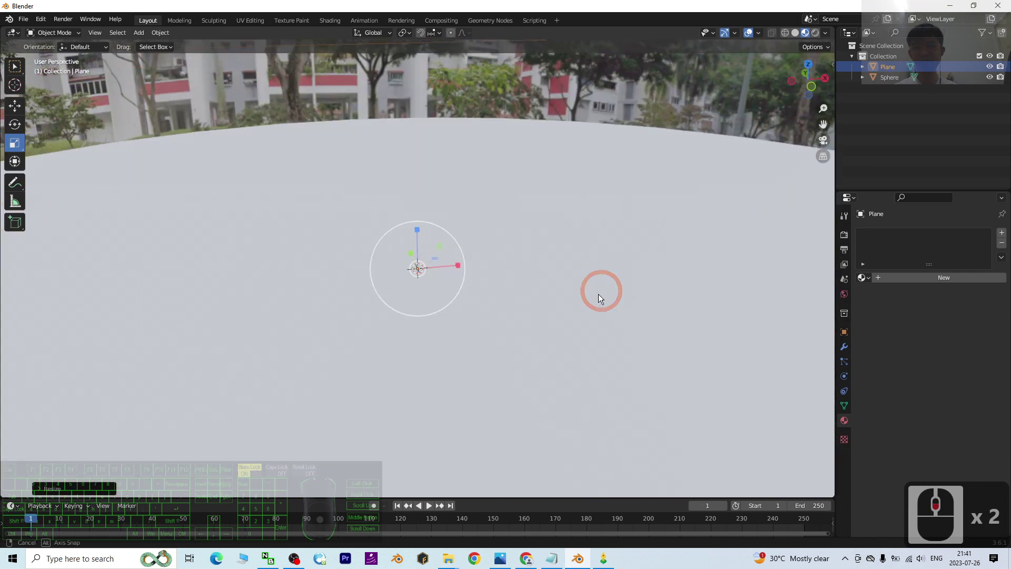
scroll(576, 310, down, 12)
scroll(475, 285, up, 6)
Step: Scale the textured panorama sphere up much further
click(455, 235)
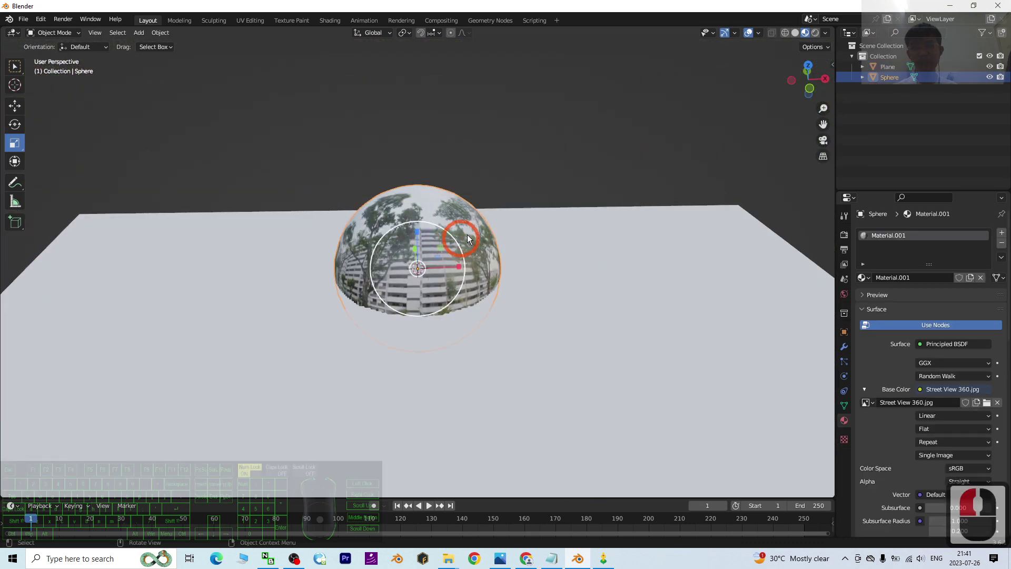
key(s)
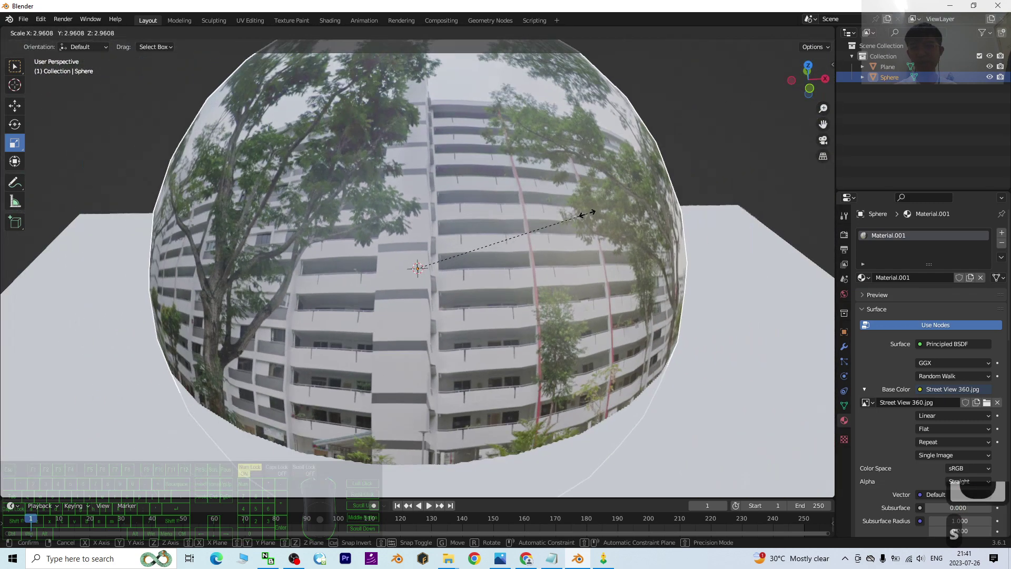
click(647, 207)
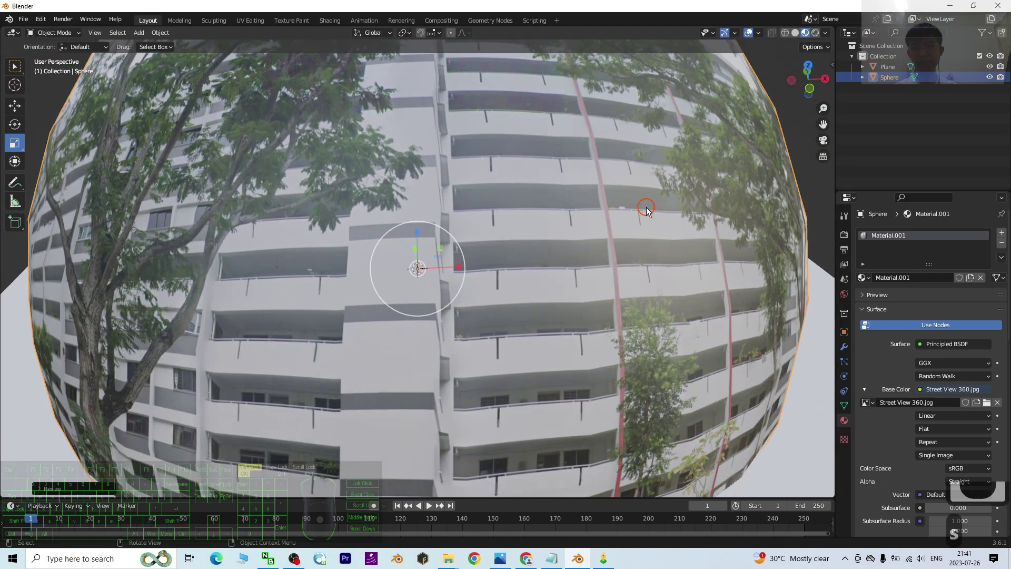
scroll(515, 279, up, 20)
scroll(457, 300, up, 9)
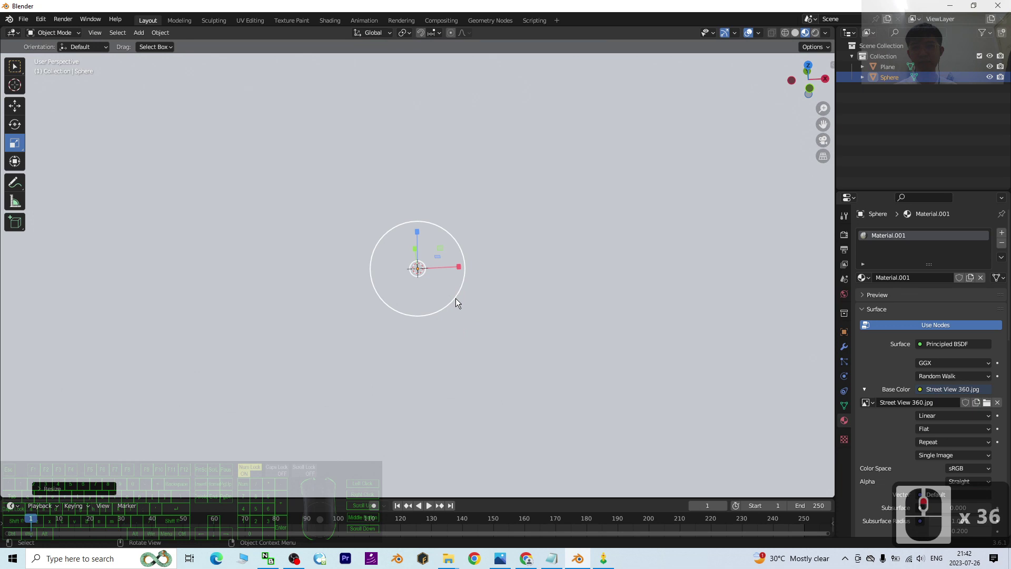
scroll(454, 258, down, 20)
scroll(453, 261, up, 9)
scroll(453, 261, up, 5)
scroll(478, 304, down, 5)
Step: Orbit, pan and zoom to inspect the sphere with the ground plane cutting across it
middle_drag(512, 267, 550, 246)
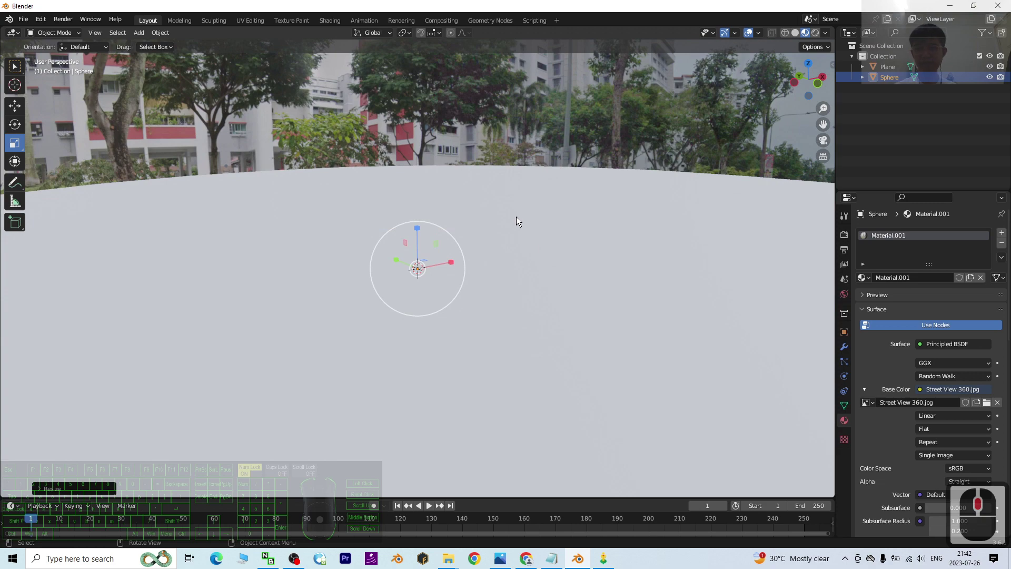
shift+middle_drag(549, 253, 24, 375)
scroll(3, 358, down, 11)
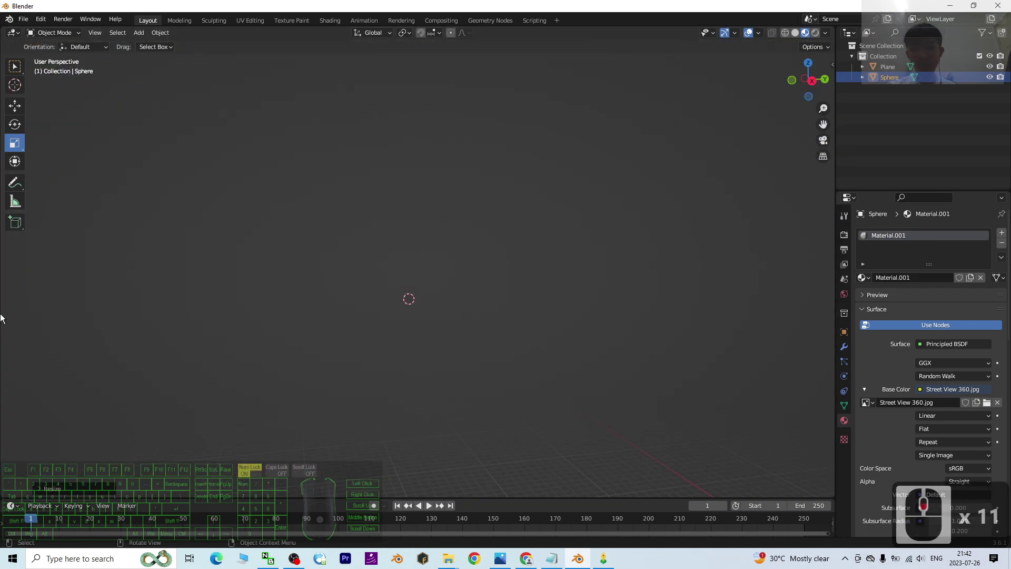
scroll(419, 301, down, 6)
scroll(432, 299, down, 3)
mouse_move(522, 298)
middle_down()
mouse_move(519, 307)
mouse_move(533, 302)
mouse_move(503, 305)
middle_up()
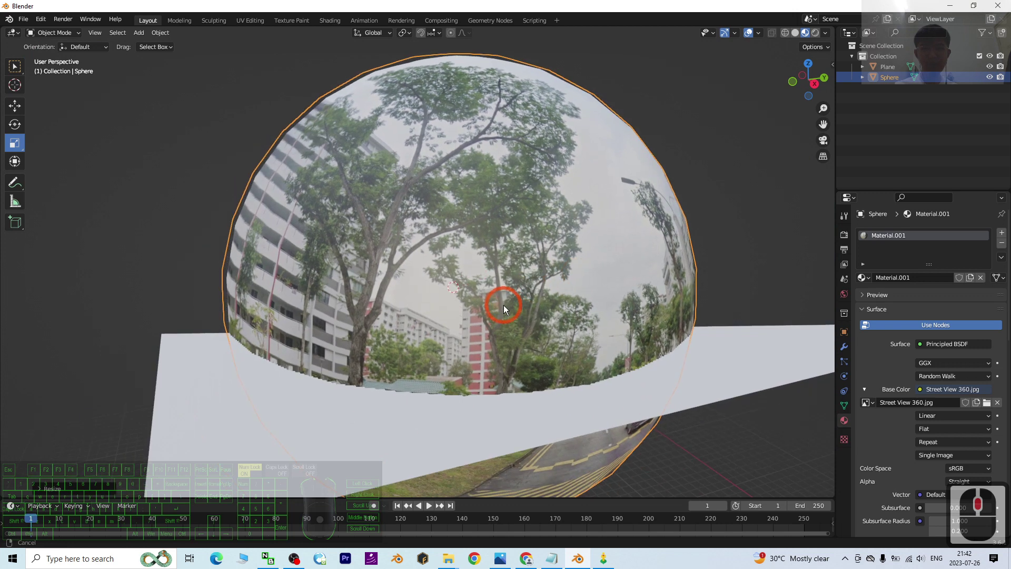
scroll(519, 295, up, 3)
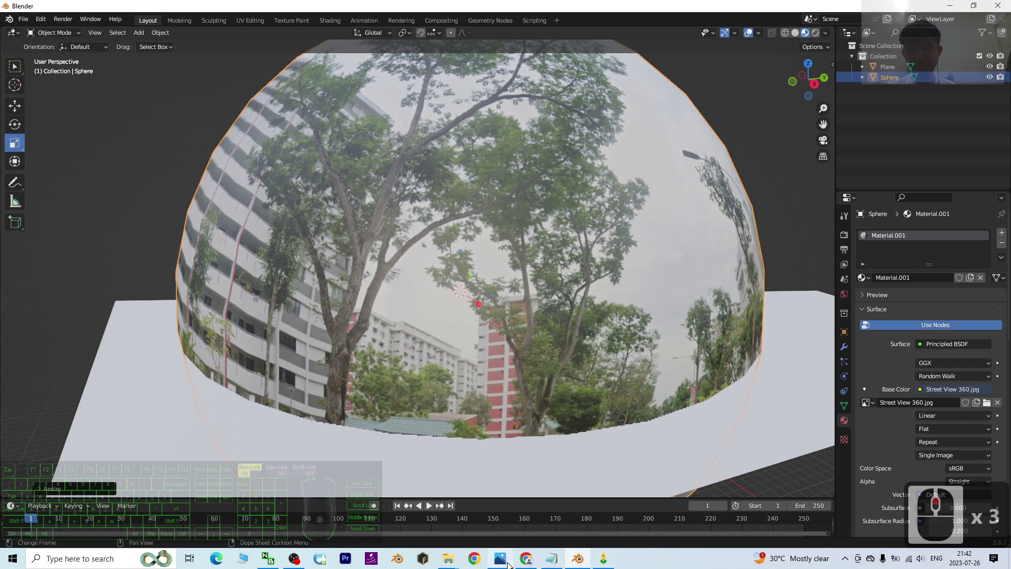
Step: Bring the cover.jpg 'Google Street View to Blender' image to the front in Photos
click(506, 564)
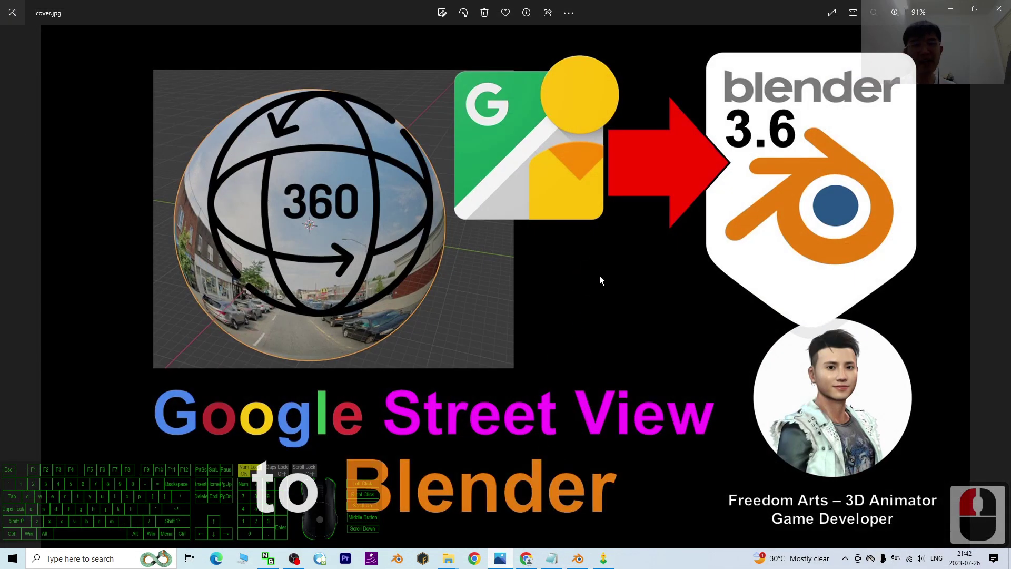